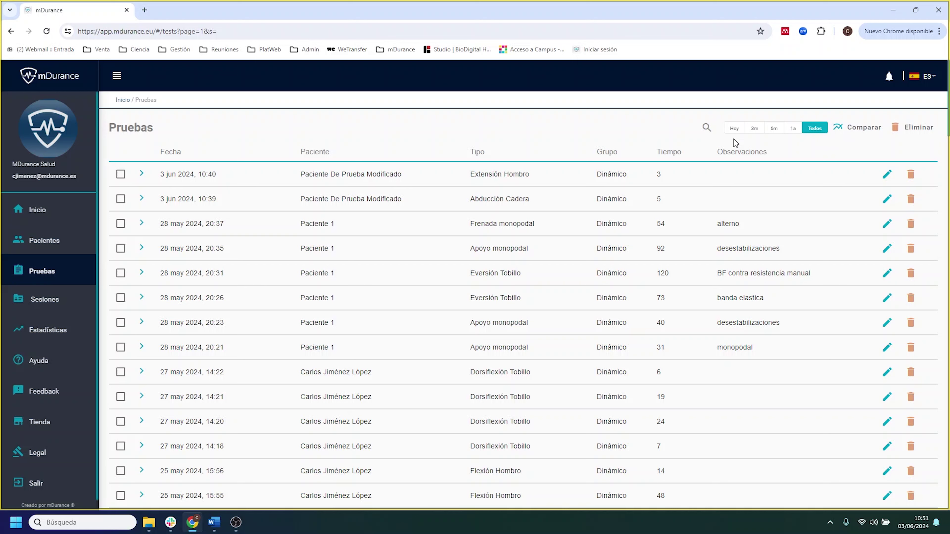
# - Search the tests for "apoy" and expand the muscle list of the 28 may 2024, 20:35 test
pyautogui.click(707, 129)
pyautogui.write('apoy')
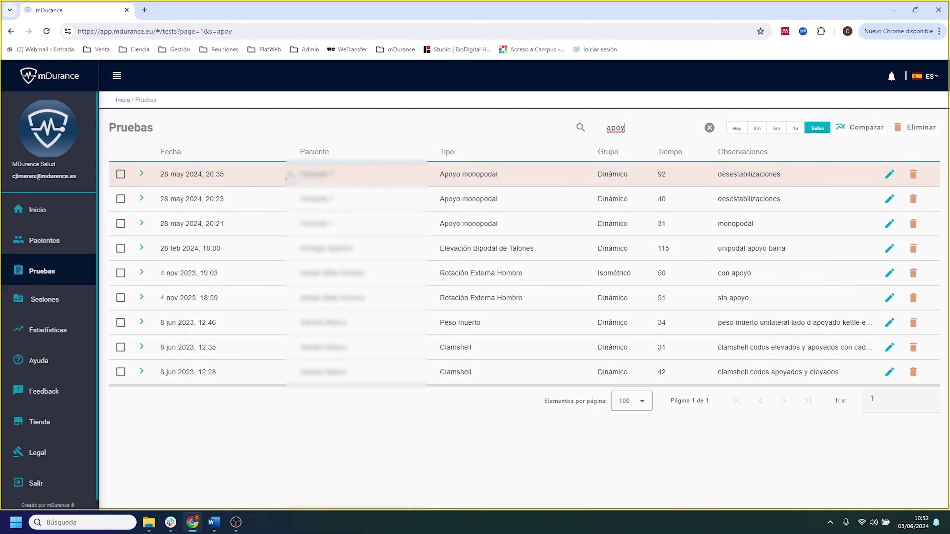
pyautogui.click(143, 175)
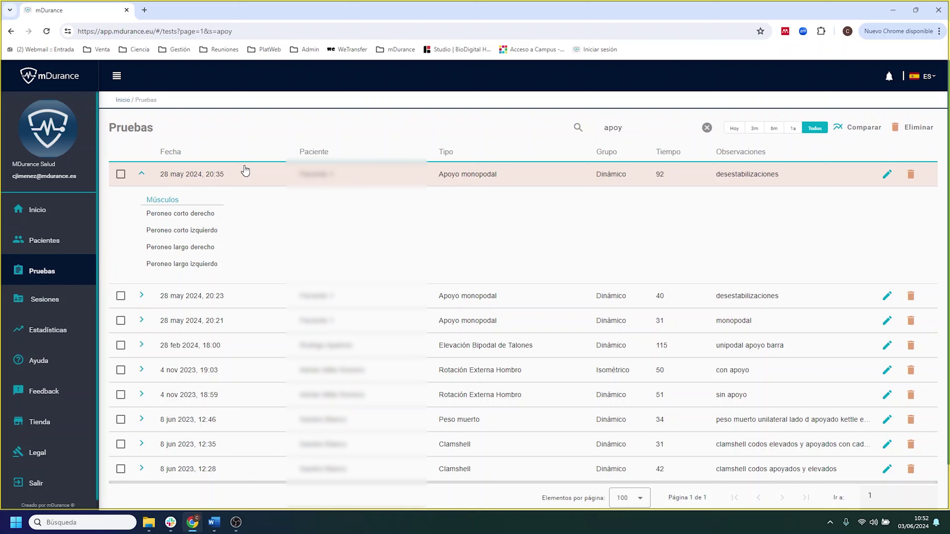
# - Sort the filtered test list in descending order by Fecha, by Paciente and by Tipo in turn
pyautogui.click(174, 152)
pyautogui.click(175, 152)
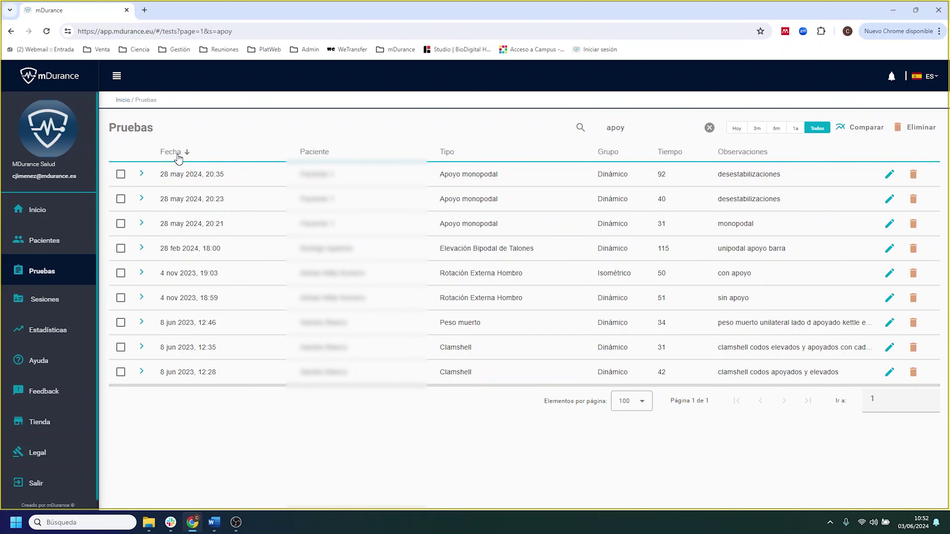
pyautogui.click(321, 162)
pyautogui.click(321, 161)
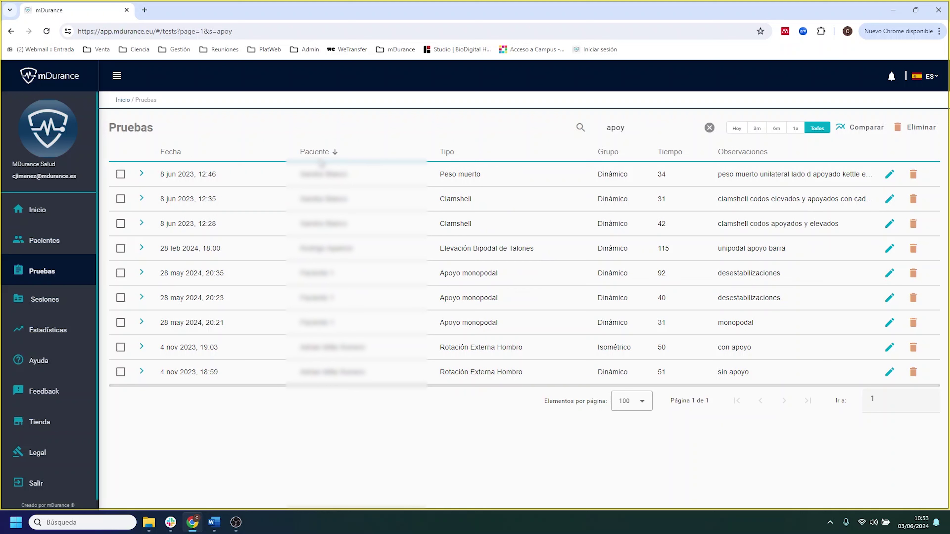
pyautogui.click(447, 156)
pyautogui.click(448, 156)
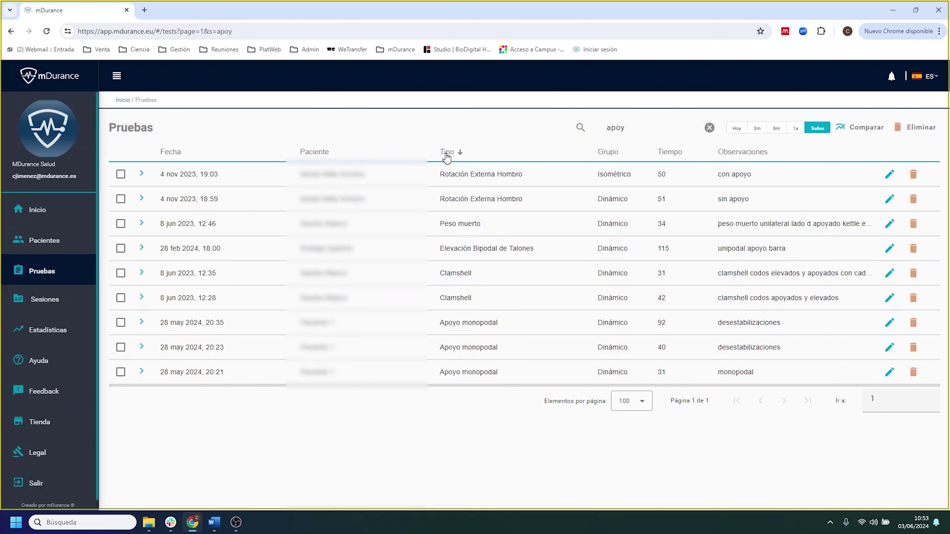
# - Sort the filtered test list in descending order by Grupo, by Tiempo and finally by Observaciones
pyautogui.click(602, 158)
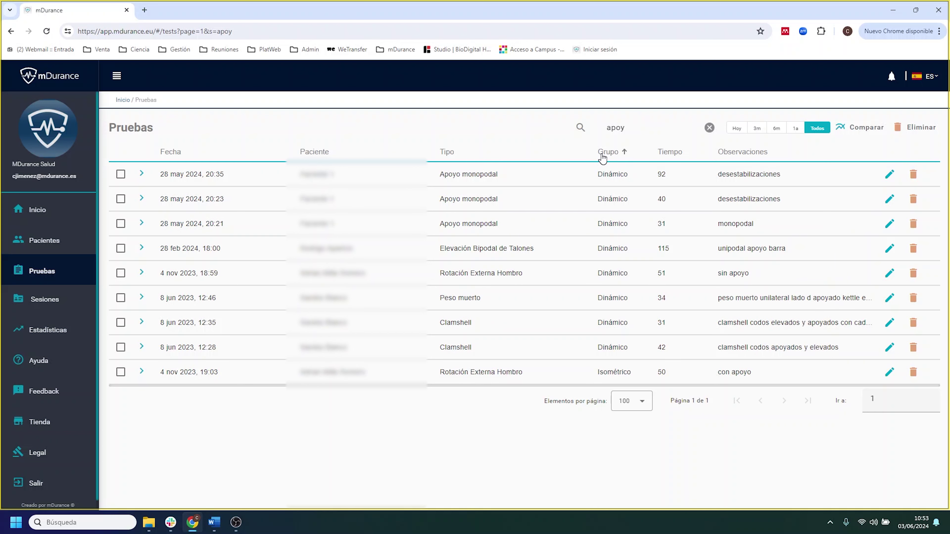
pyautogui.click(603, 159)
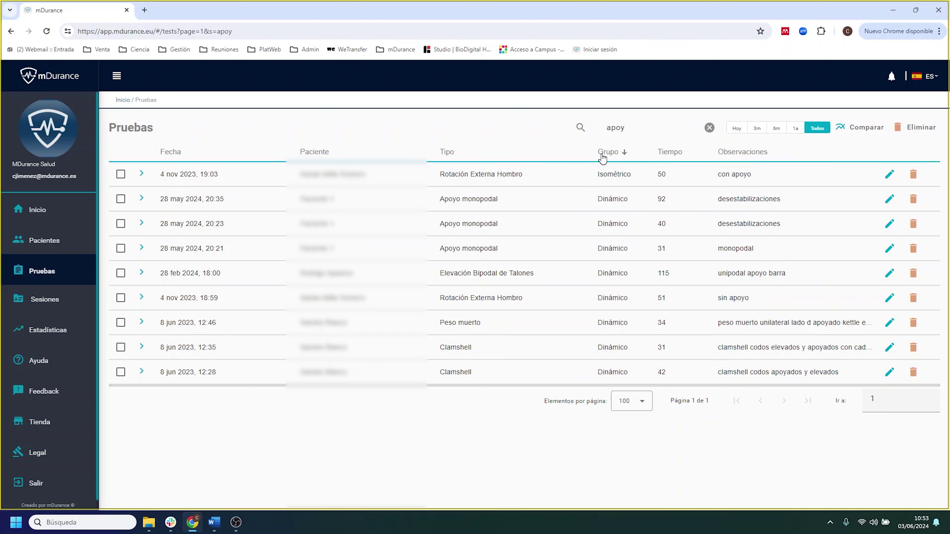
pyautogui.click(665, 157)
pyautogui.click(665, 158)
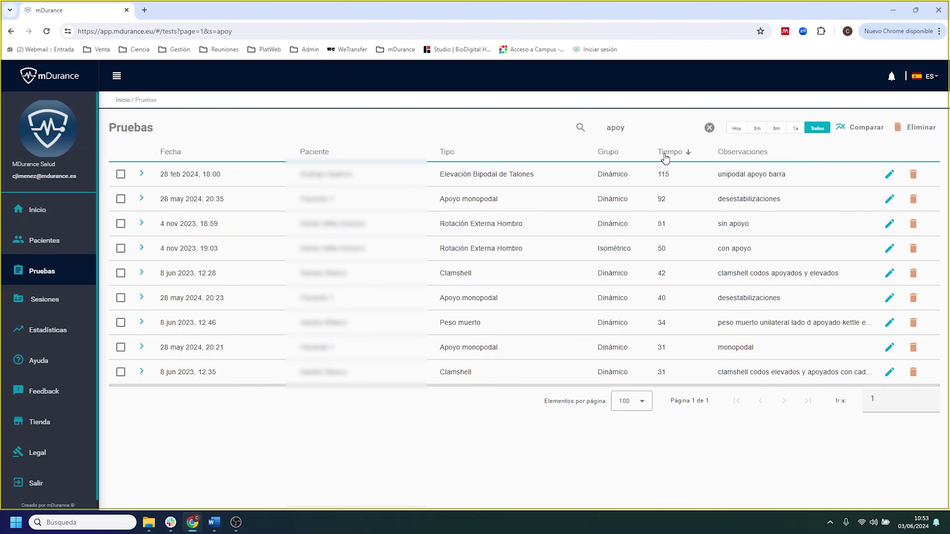
pyautogui.click(748, 157)
pyautogui.click(749, 158)
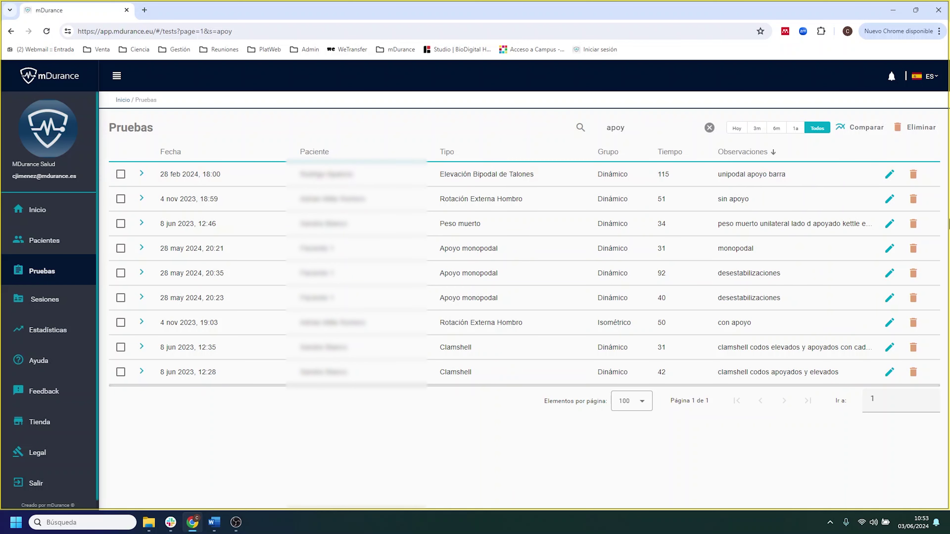
pyautogui.click(642, 401)
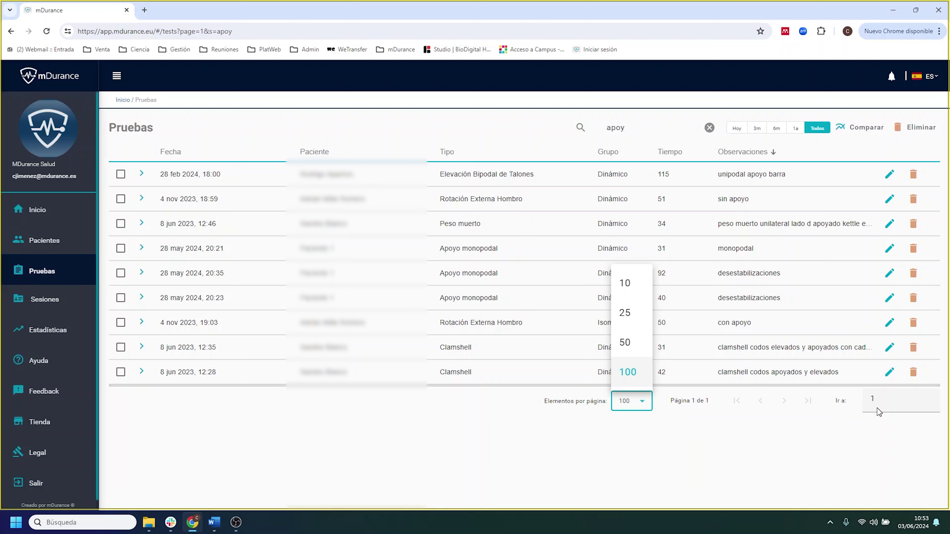
pyautogui.click(140, 193)
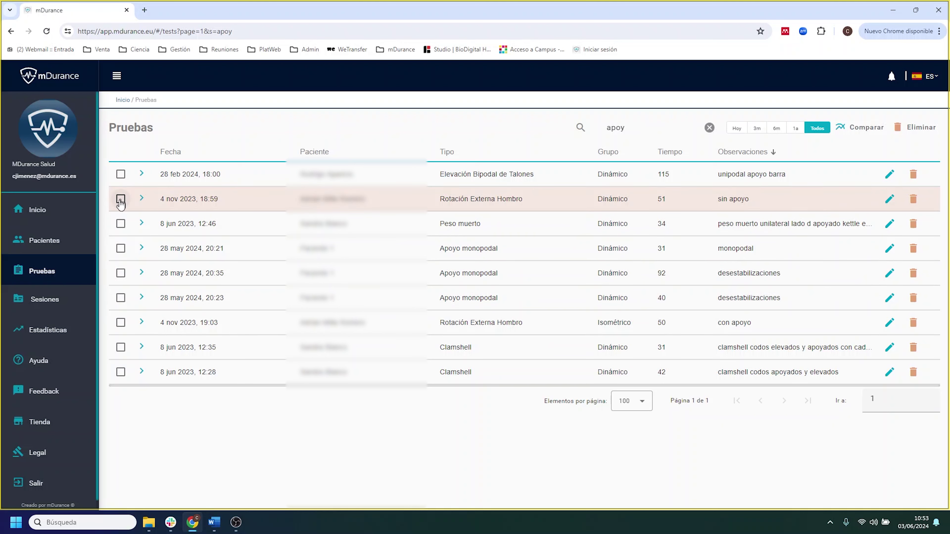
# - Select the 28 may 2024 tests recorded at 20:21 and 20:35, and open the details of the 20:21 test
pyautogui.click(121, 248)
pyautogui.click(120, 273)
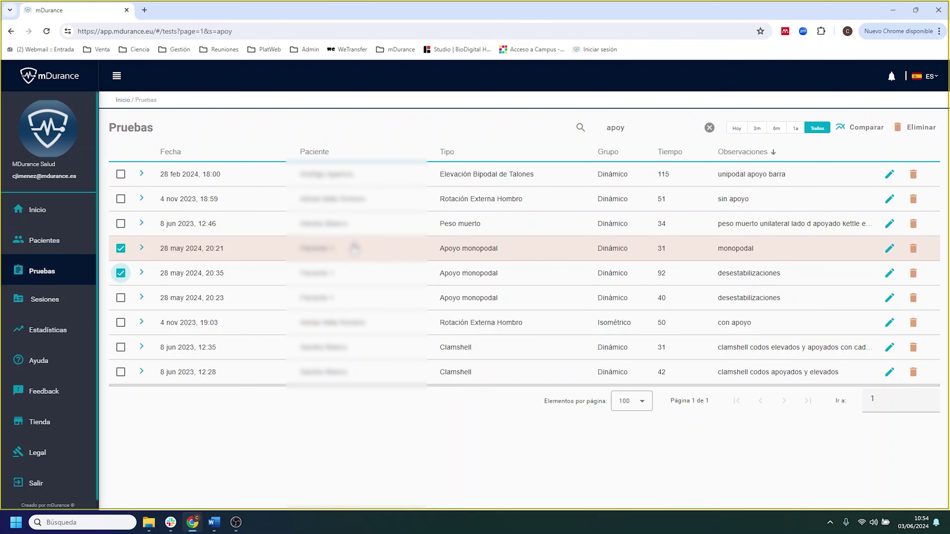
pyautogui.click(353, 248)
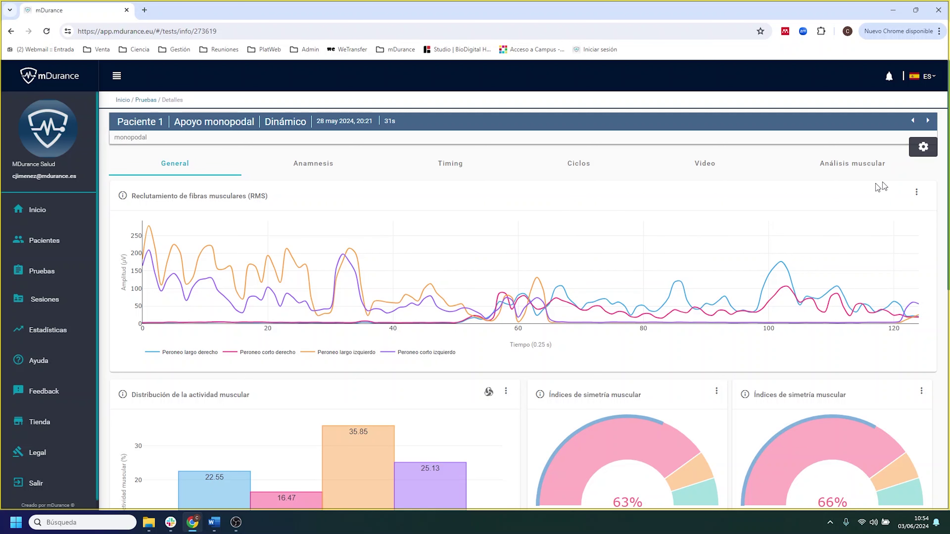
# - Activate the limits and filter the test's charts to the range 28 to 55, collapsing the range slider
pyautogui.click(921, 149)
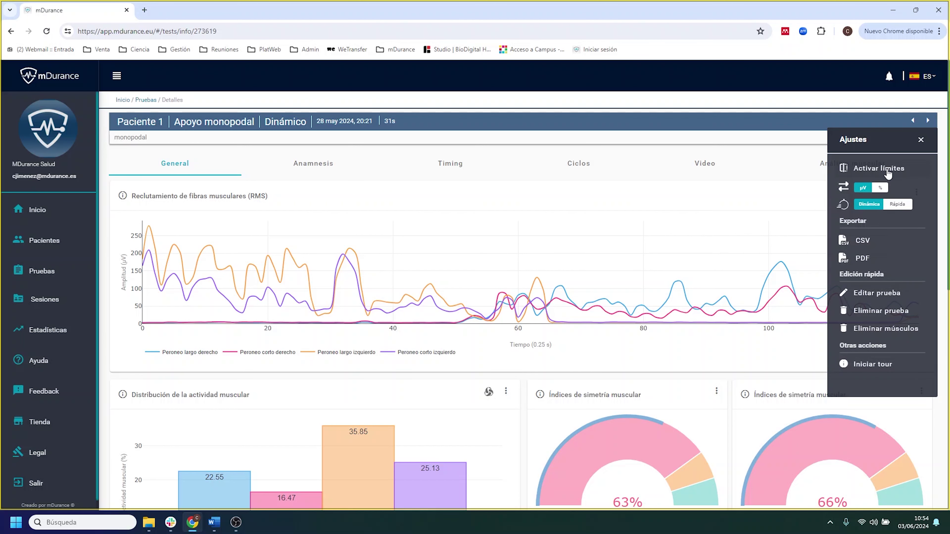
pyautogui.click(861, 169)
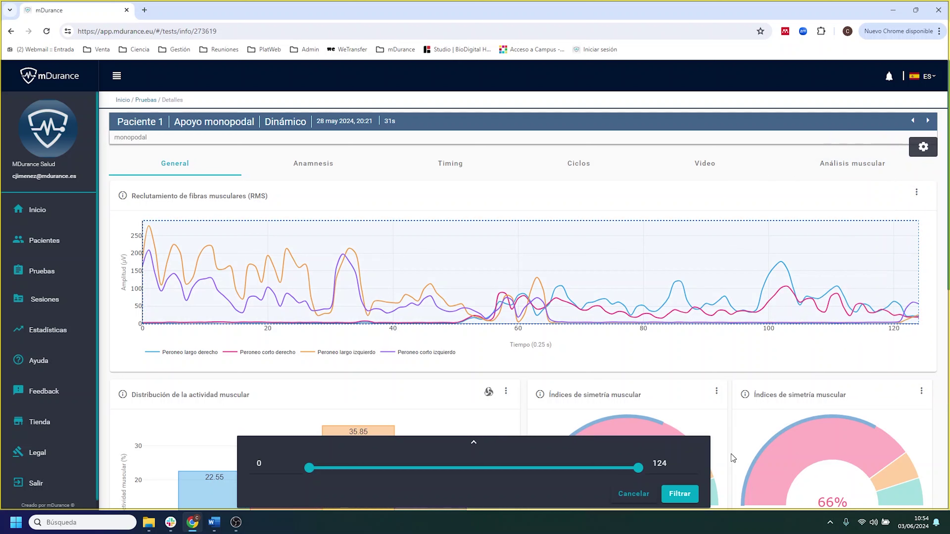
pyautogui.moveTo(638, 468); pyautogui.dragTo(455, 491)
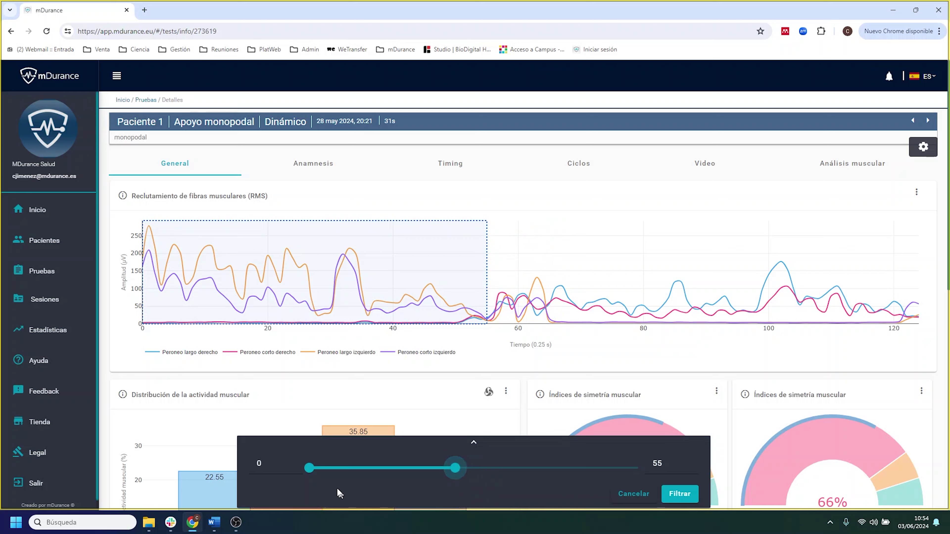
pyautogui.moveTo(310, 473); pyautogui.dragTo(383, 458)
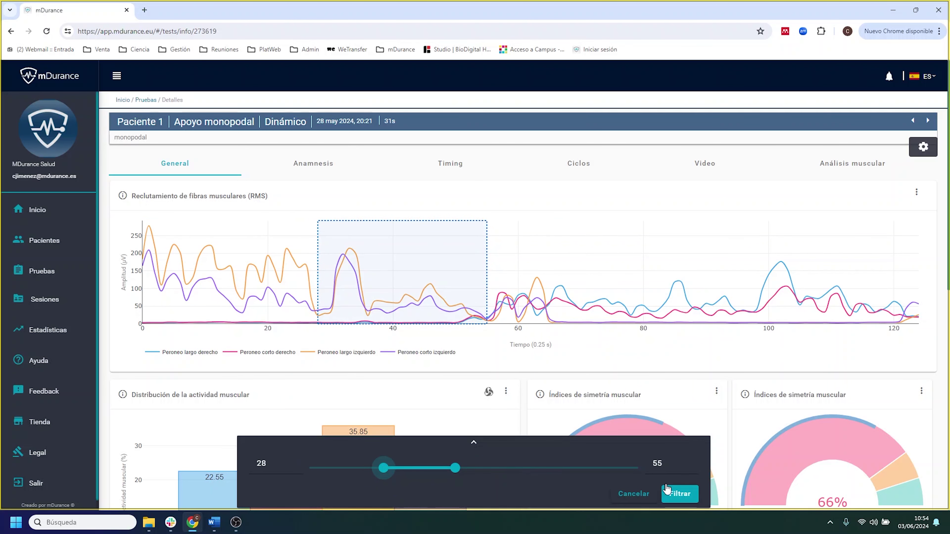
pyautogui.click(679, 494)
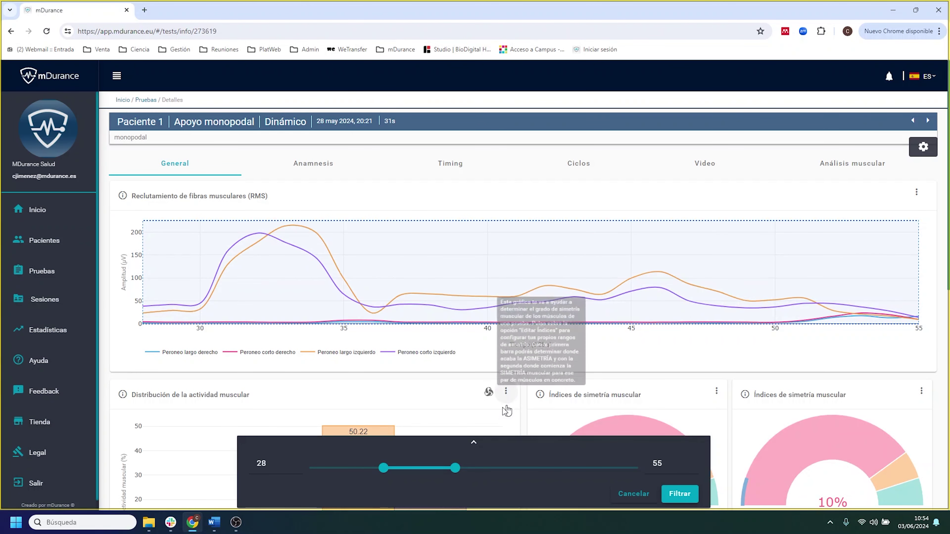
pyautogui.click(474, 444)
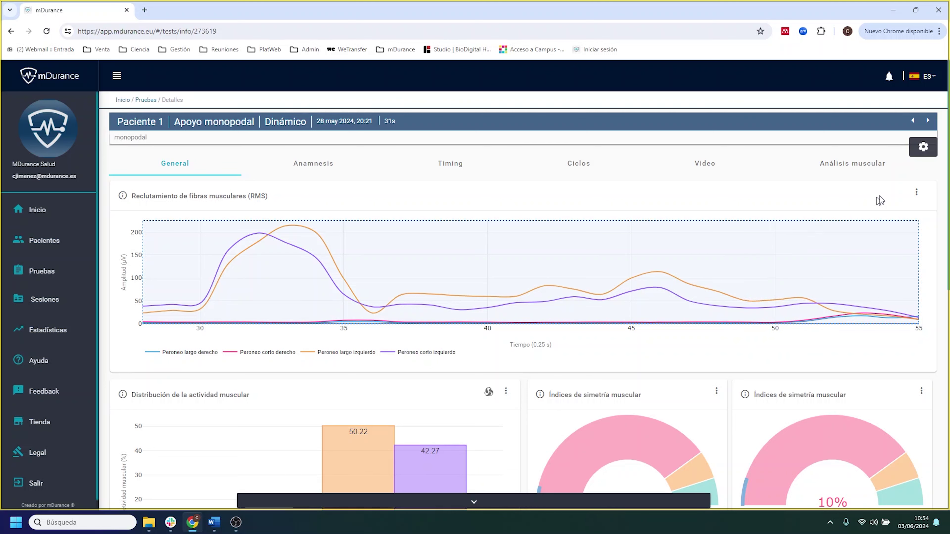
# - Switch the test's amplitude unit to %
pyautogui.click(923, 148)
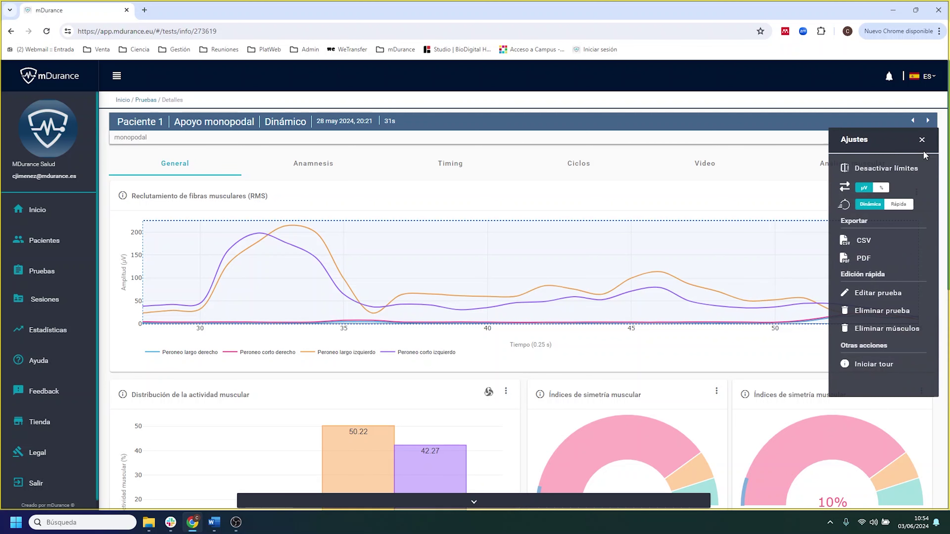
pyautogui.click(882, 187)
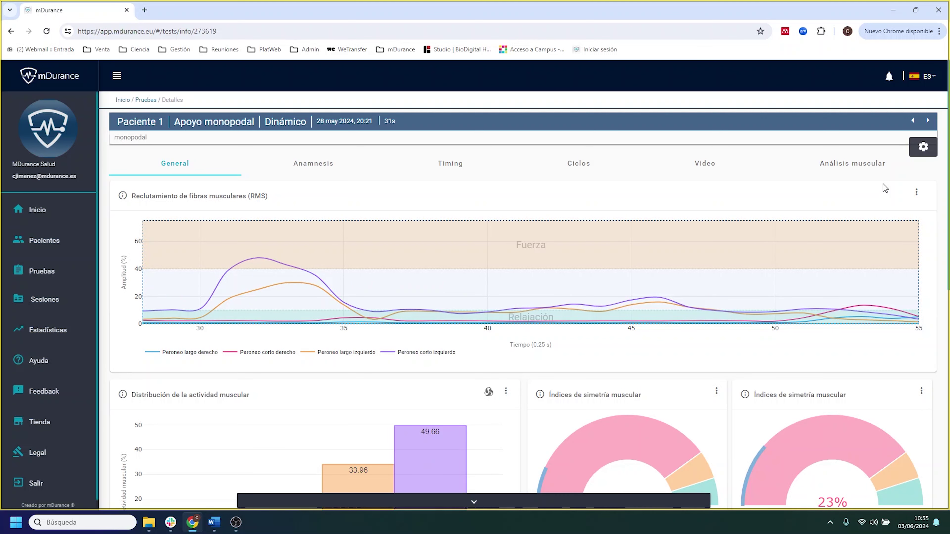
# - Deactivate the references on the muscle fibre recruitment (RMS) chart and activate them again
pyautogui.click(916, 192)
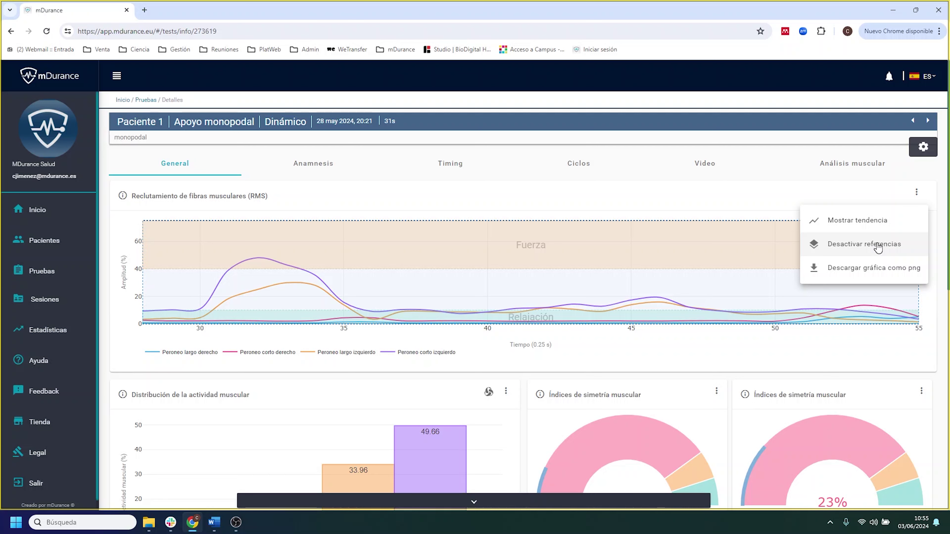
pyautogui.click(878, 248)
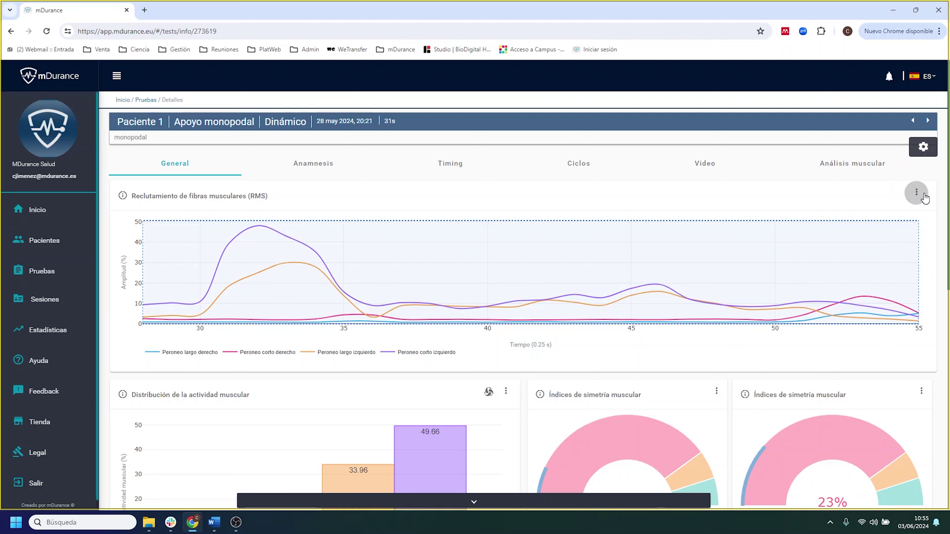
pyautogui.click(917, 192)
pyautogui.click(892, 243)
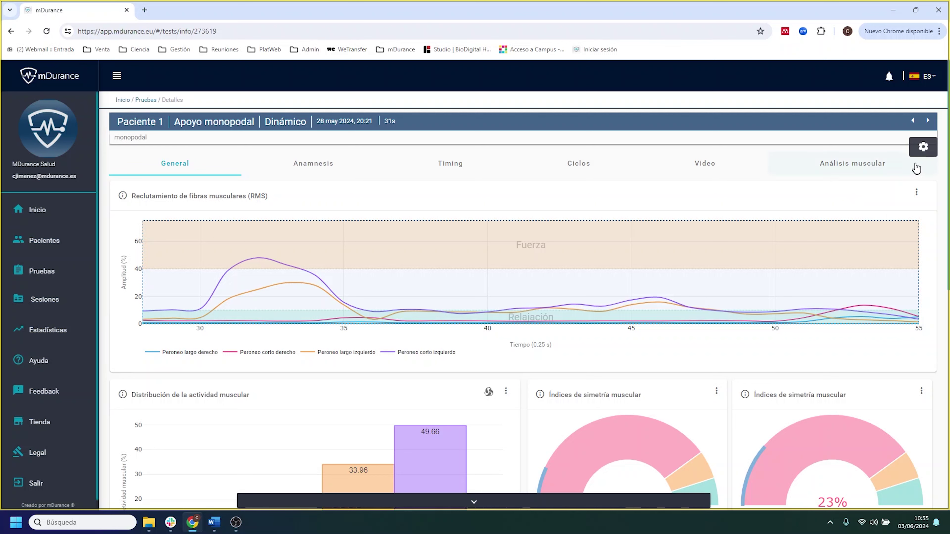
# - Set the test's RMS window to Rápida
pyautogui.click(922, 146)
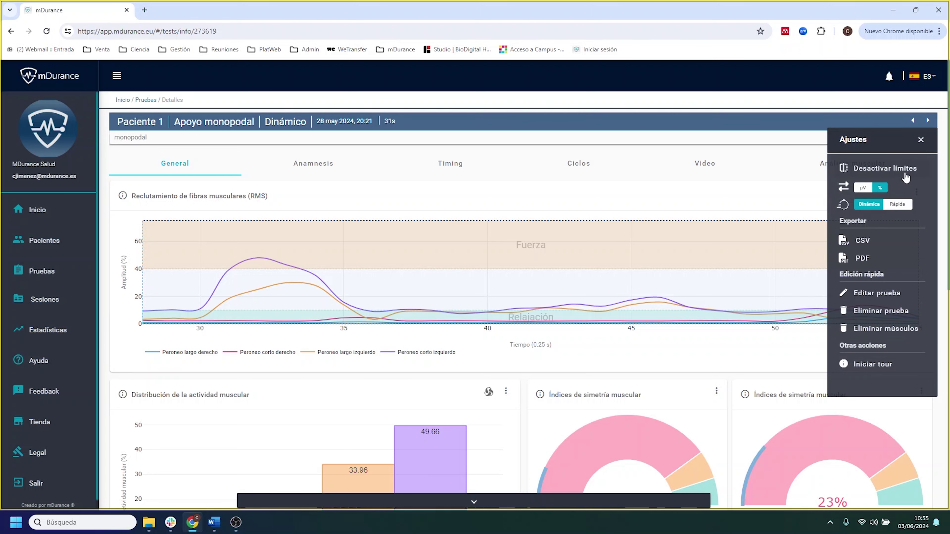
pyautogui.click(901, 205)
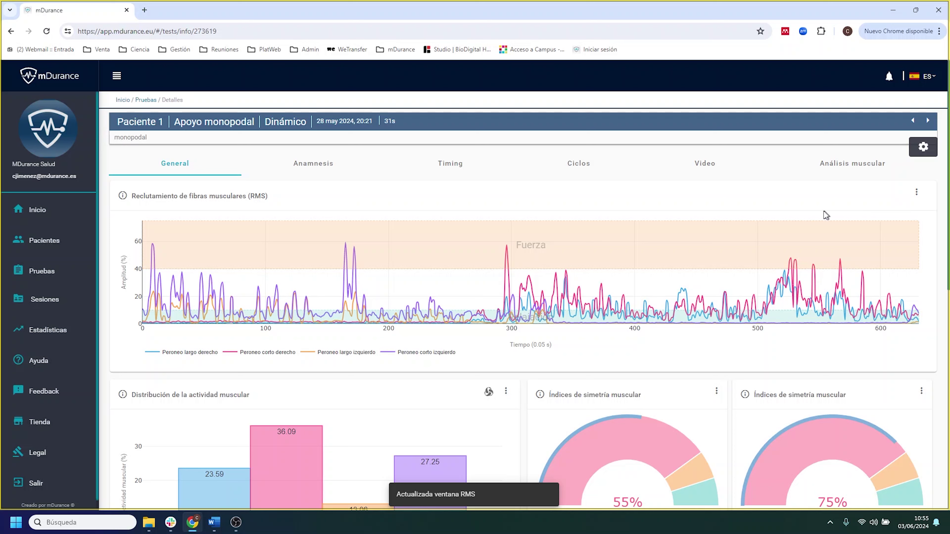
# - Export the test's data as CSV with the Avanzada option for unprocessed data
pyautogui.click(923, 147)
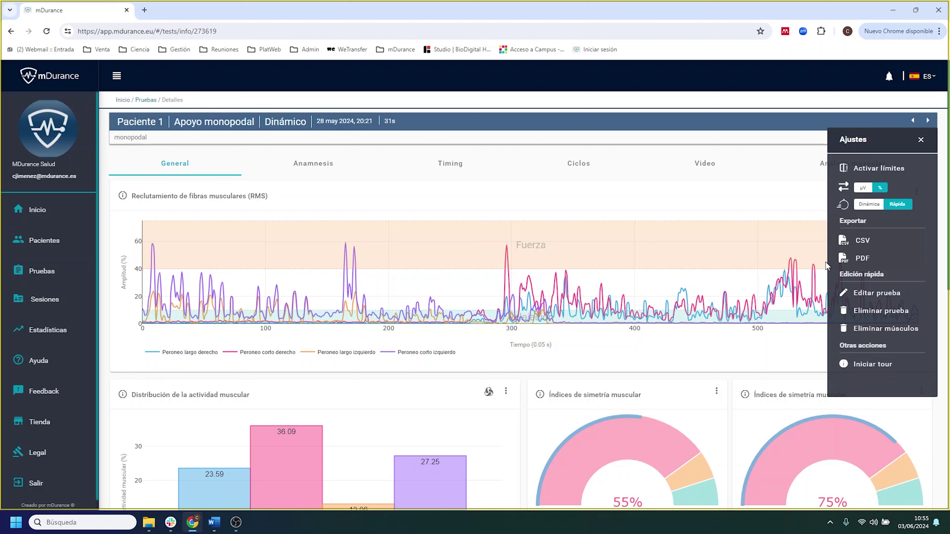
pyautogui.click(877, 247)
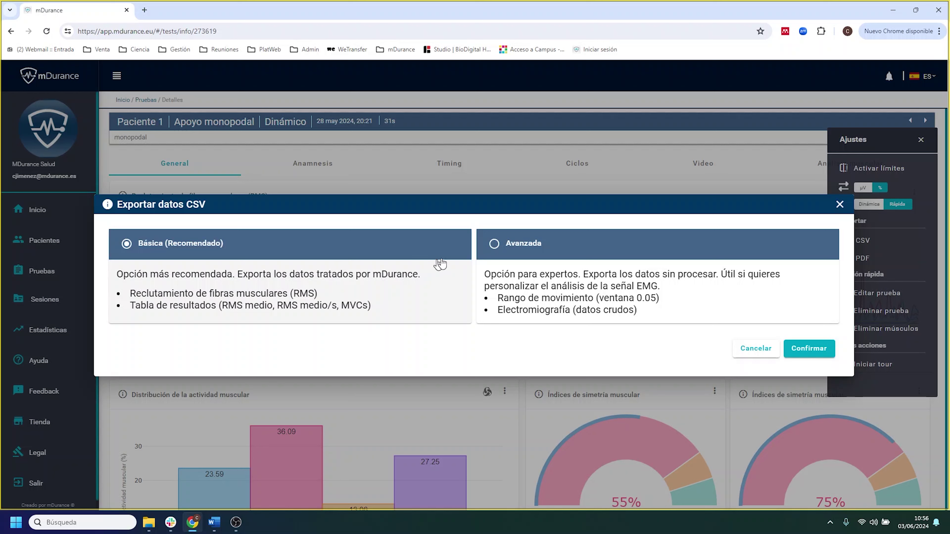
pyautogui.click(495, 245)
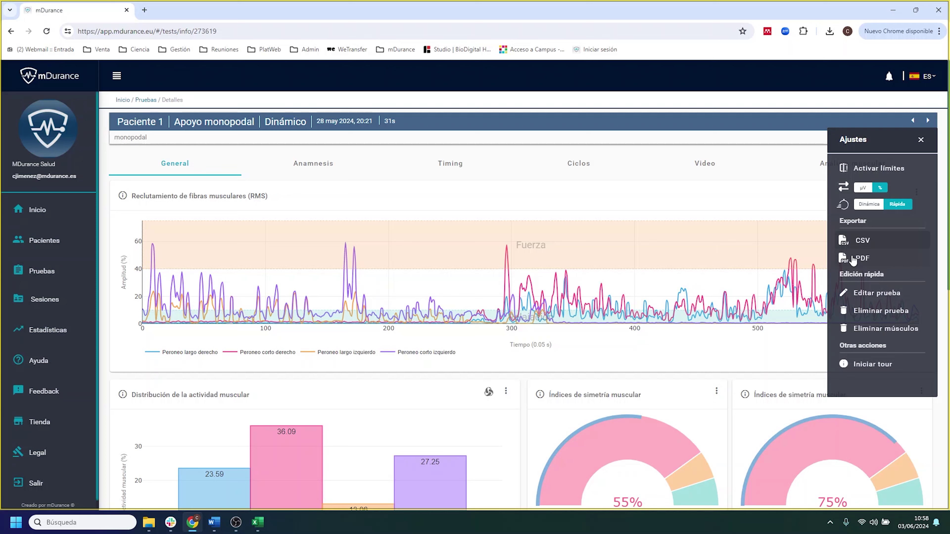
# - Export the test results as PDF and review the downloaded report through to its last page, closing it when finished
pyautogui.click(861, 259)
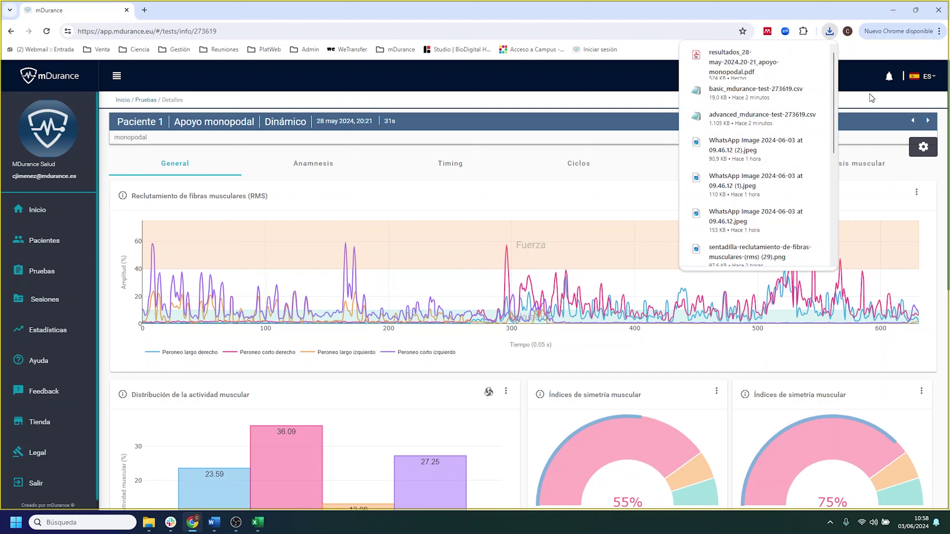
pyautogui.click(745, 60)
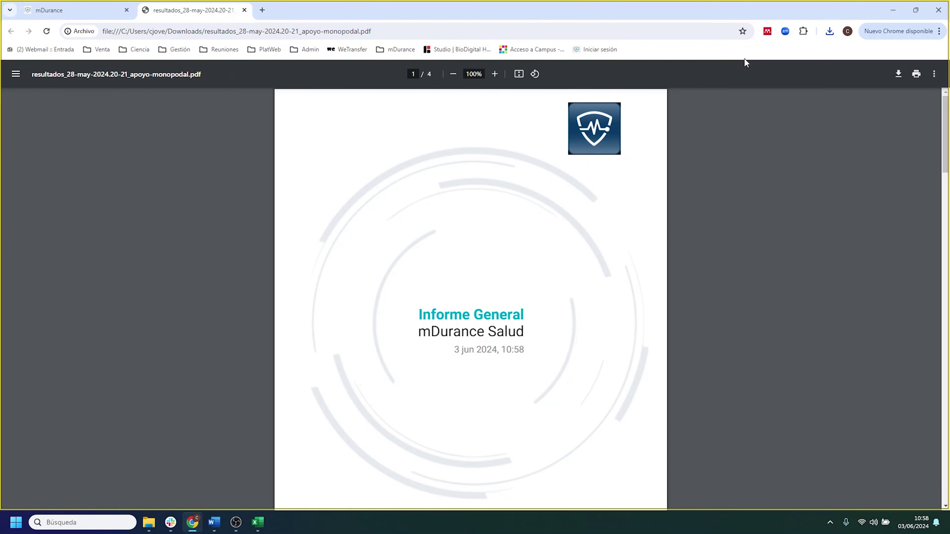
pyautogui.moveTo(949, 152); pyautogui.dragTo(947, 513)
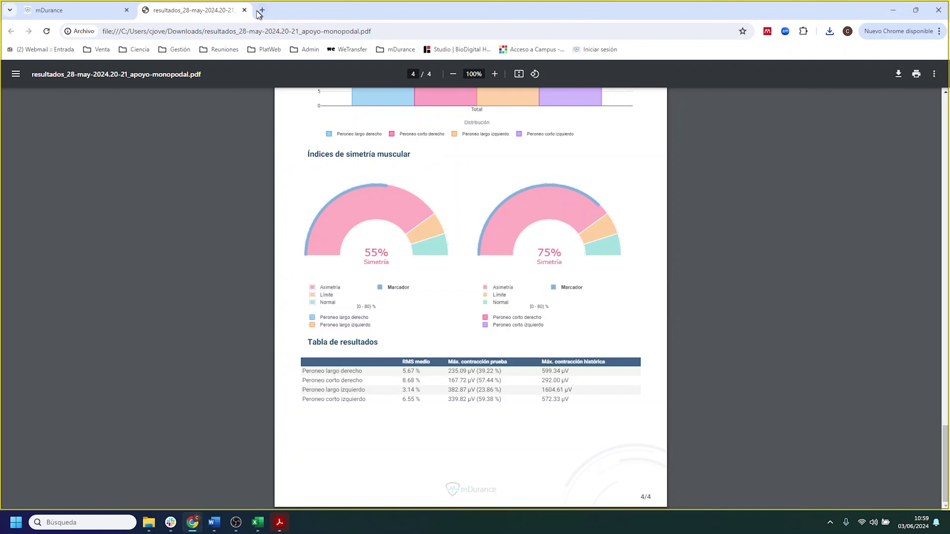
pyautogui.click(245, 11)
# - Open the test for editing and look over its data, muscle fields and the Anotaciones text field
pyautogui.click(873, 295)
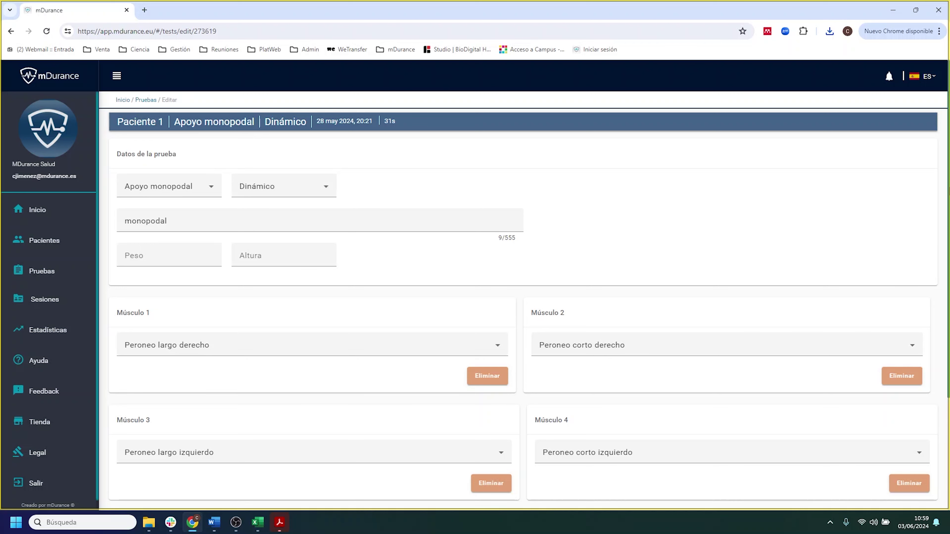
pyautogui.scroll(-3, 524, 310)
pyautogui.click(445, 258)
pyautogui.click(400, 463)
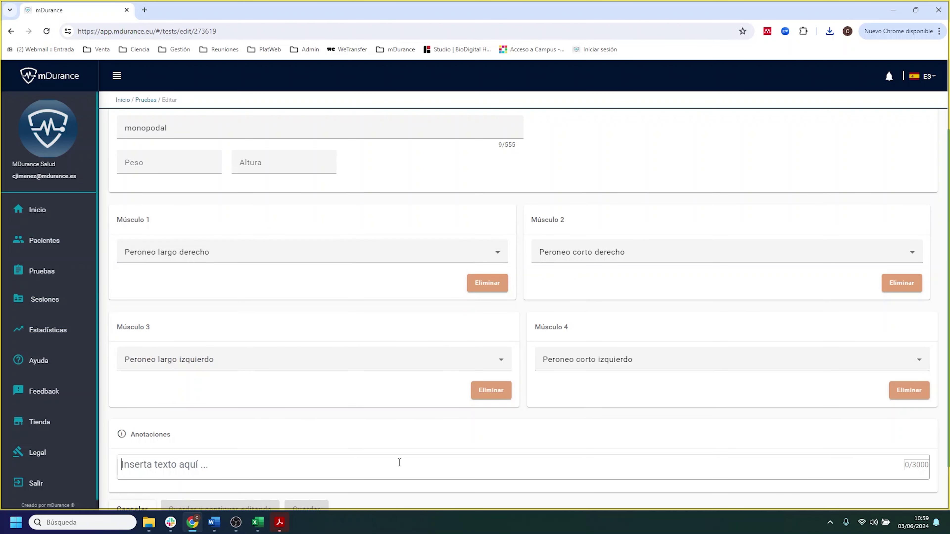
pyautogui.scroll(-2, 748, 406)
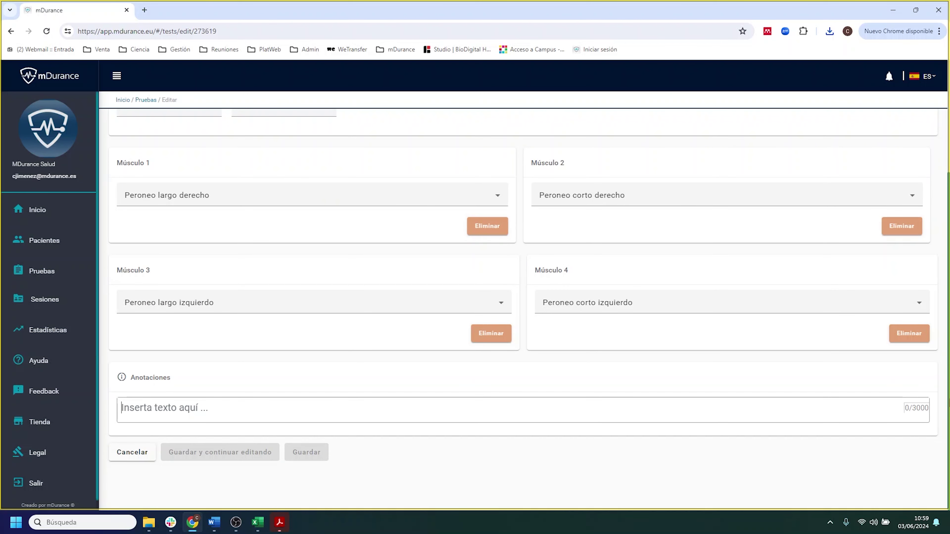
# - Enter "Esguince" in the test's Anotaciones field and save the test
pyautogui.write('Esguinced')
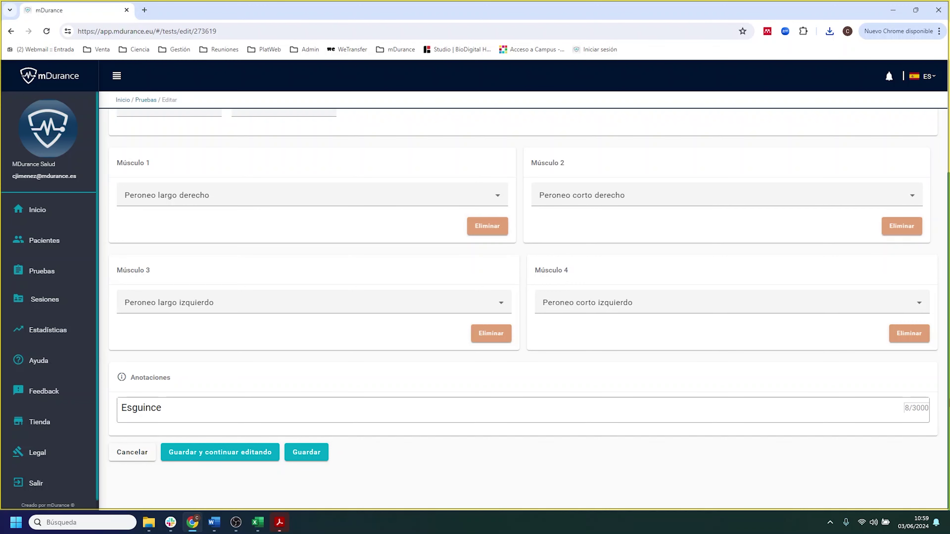
pyautogui.click(309, 454)
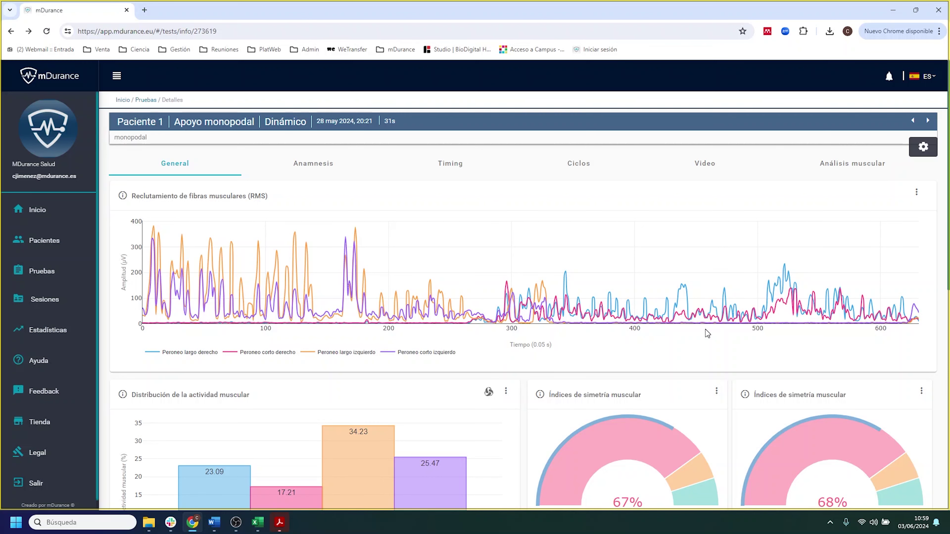
# - Call up the deletion of the test and the deletion of the muscle Peroneo corto derecho, cancelling both
pyautogui.click(923, 147)
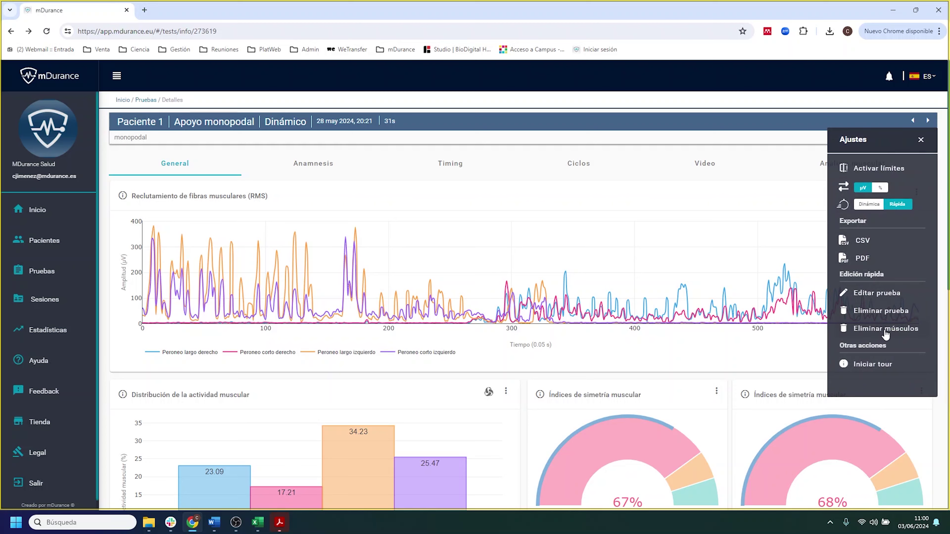
pyautogui.click(881, 311)
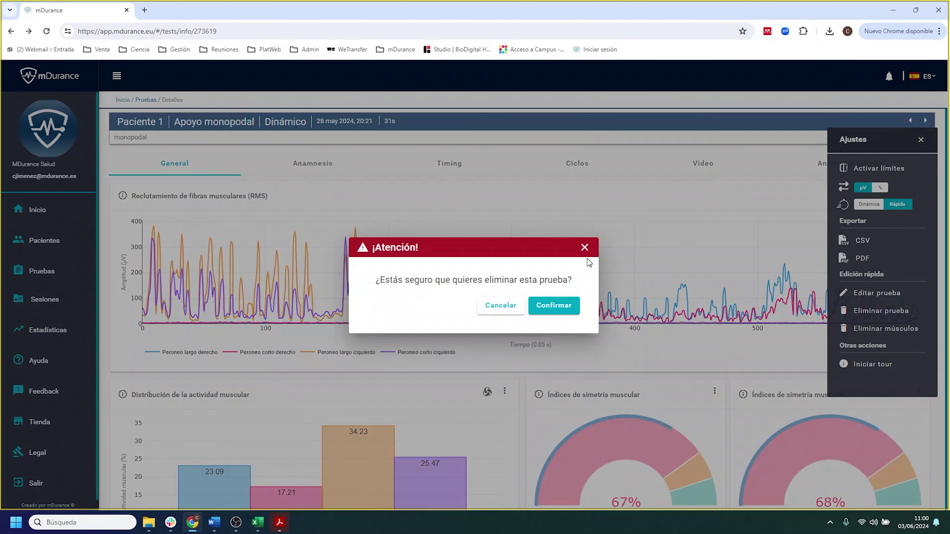
pyautogui.click(509, 306)
pyautogui.click(864, 329)
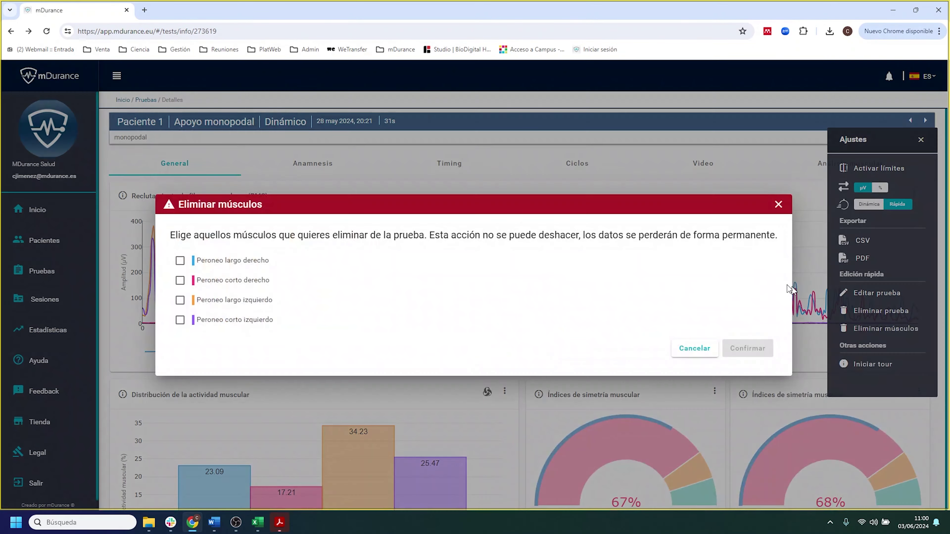
pyautogui.click(180, 281)
pyautogui.click(680, 348)
# - Hide the Peroneo largo izquierdo curve in the muscle fibre recruitment (RMS) chart and show it again
pyautogui.scroll(-2, 847, 302)
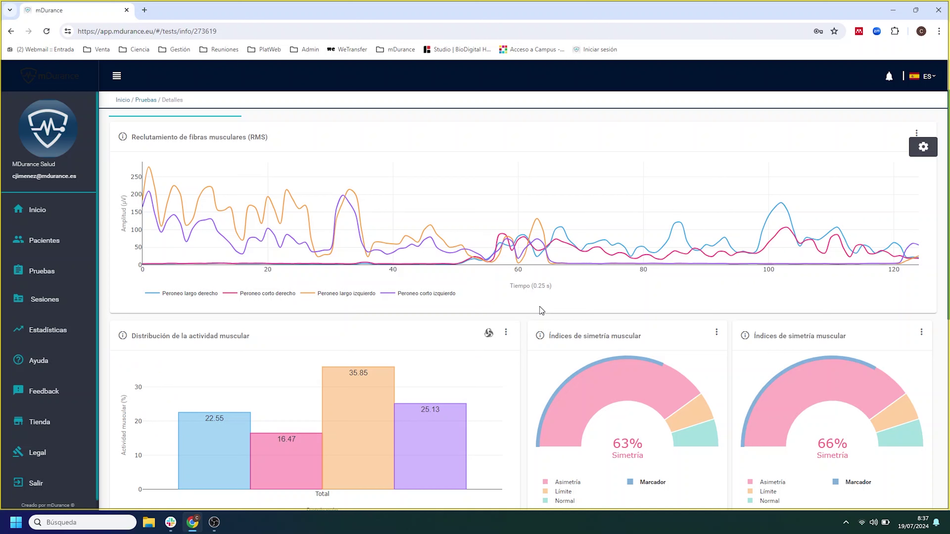
pyautogui.click(360, 298)
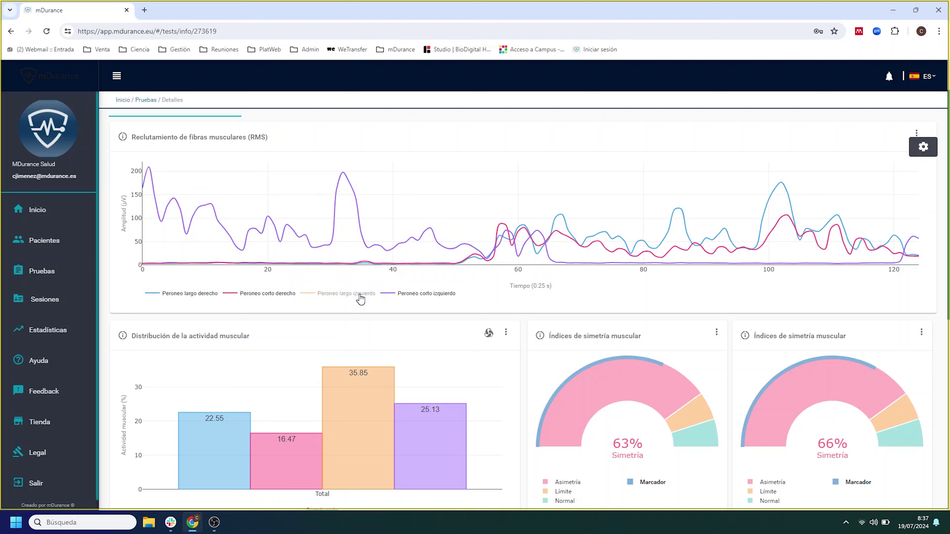
pyautogui.click(360, 298)
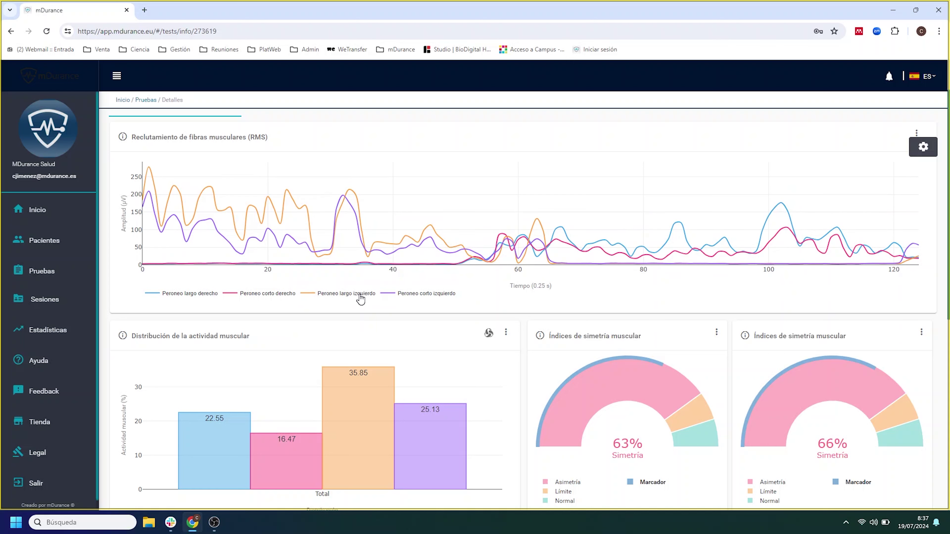
pyautogui.doubleClick(360, 299)
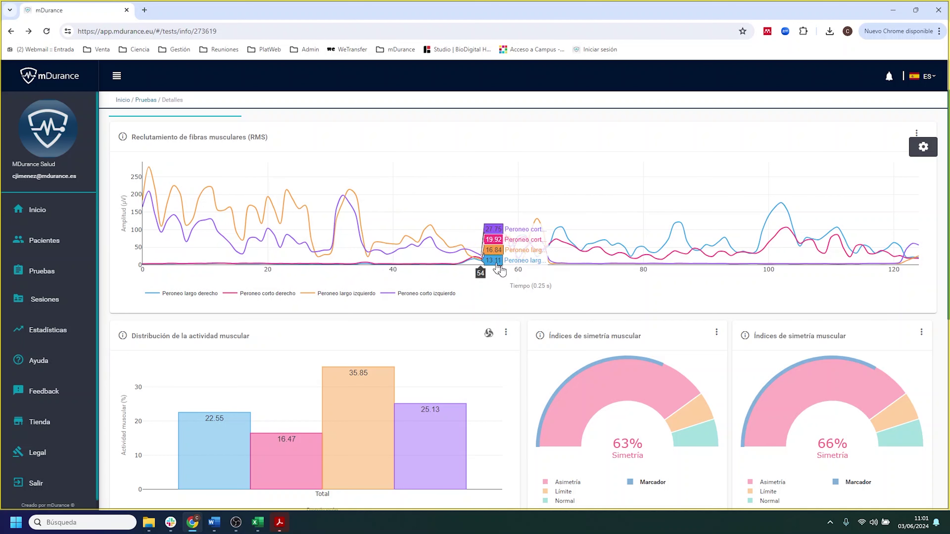
# - Switch the RMS window of the test to Rápida and return it to Dinámica
pyautogui.click(922, 146)
pyautogui.click(898, 203)
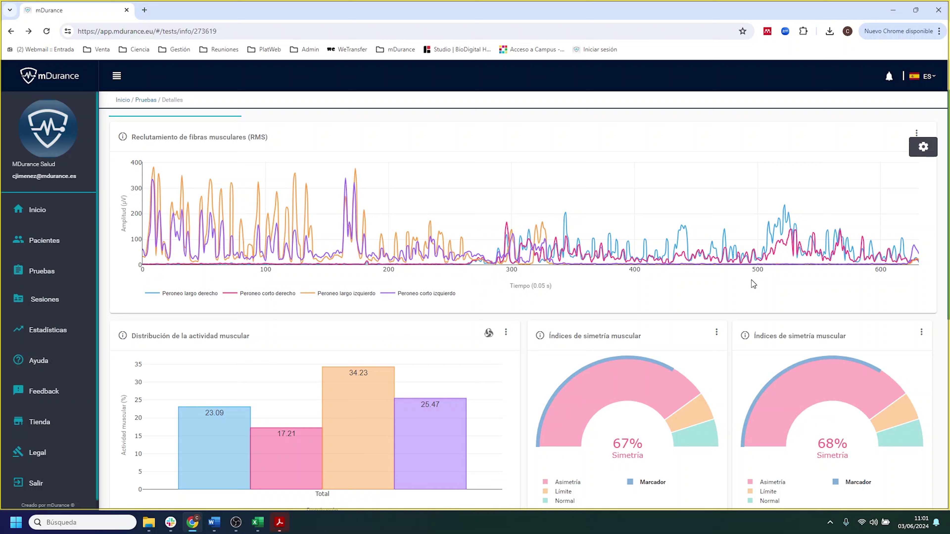
pyautogui.click(918, 152)
pyautogui.click(862, 207)
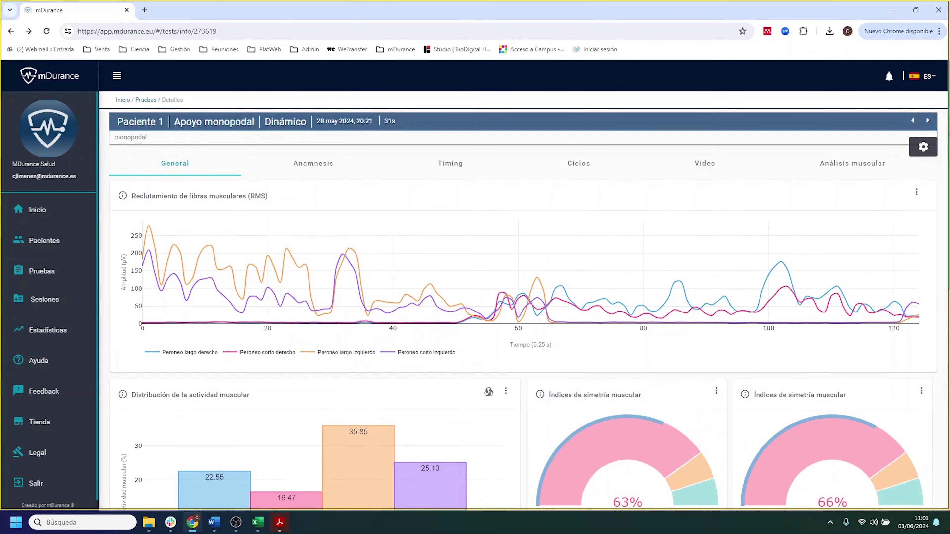
# - Show the trend lines in the muscle fibre recruitment (RMS) chart and download the chart as PNG
pyautogui.click(917, 192)
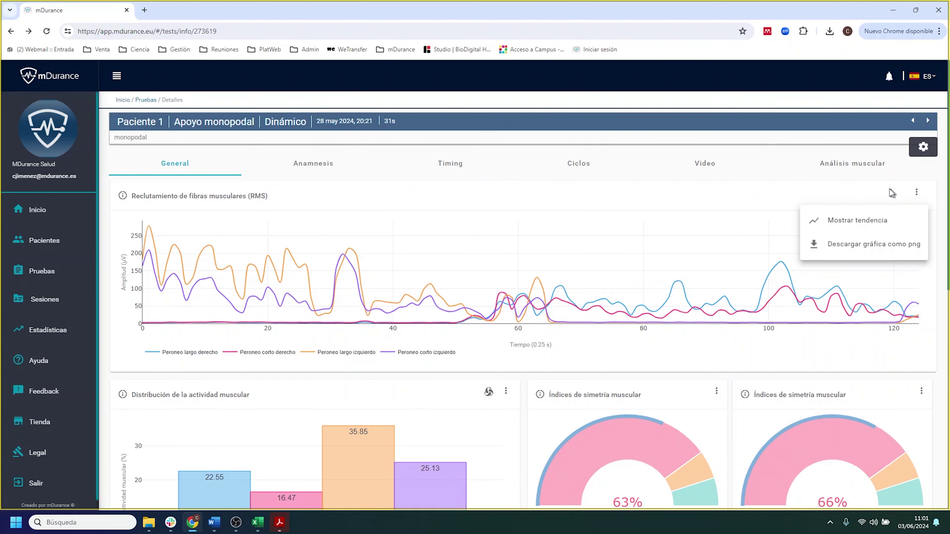
pyautogui.click(853, 220)
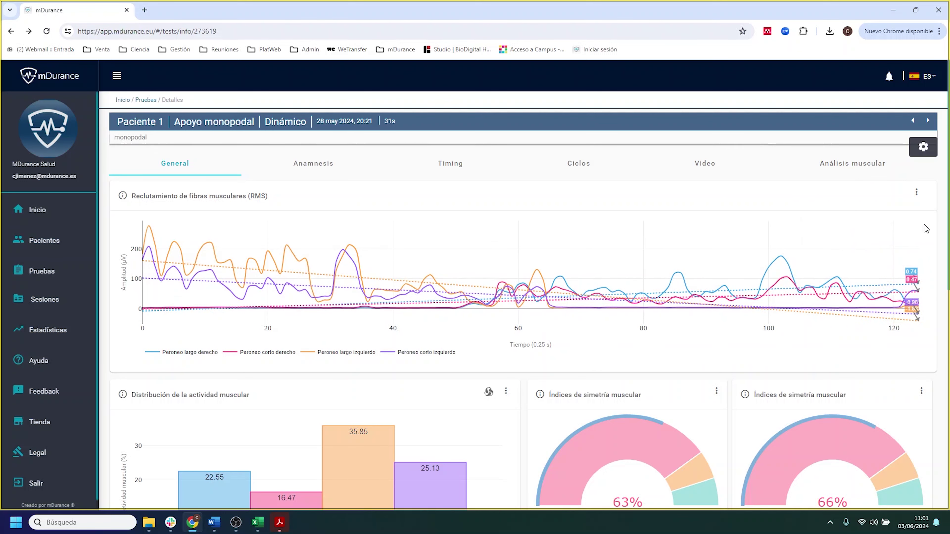
pyautogui.click(917, 192)
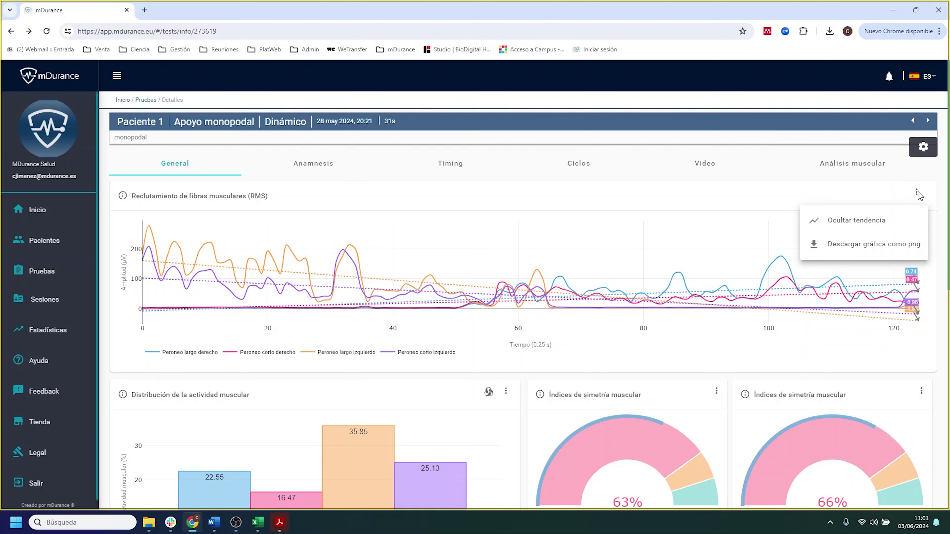
pyautogui.click(904, 243)
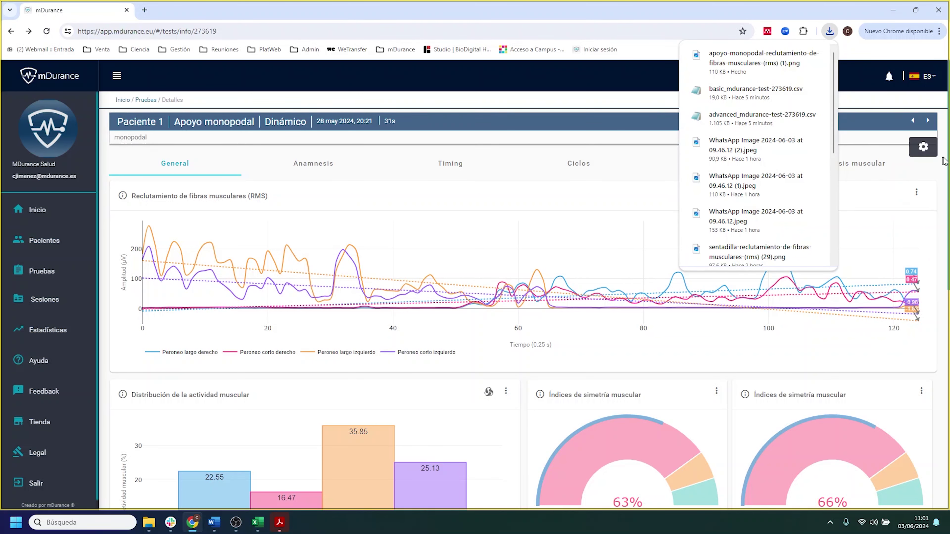
# - Hide Peroneo corto izquierdo and Peroneo largo izquierdo in the muscle activity distribution chart
pyautogui.scroll(-1, 524, 262)
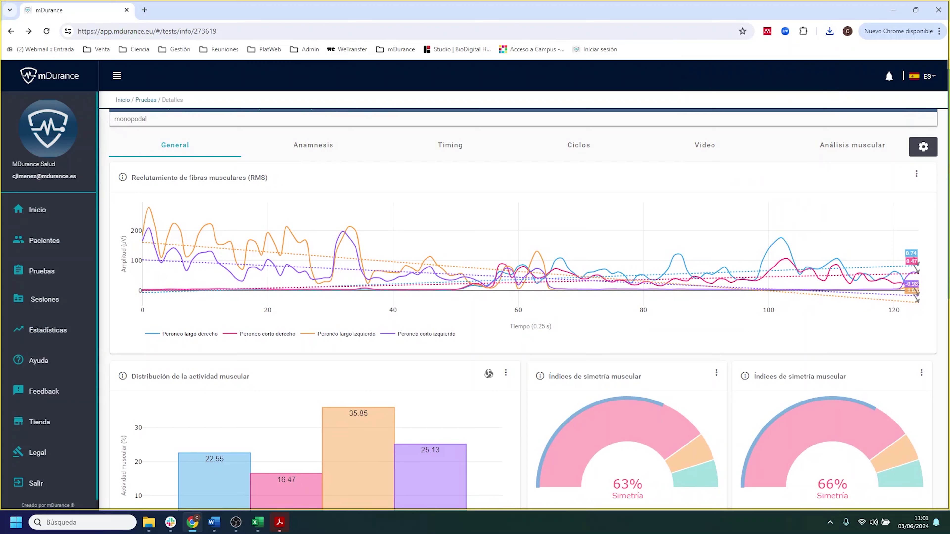
pyautogui.scroll(-2, 524, 262)
pyautogui.scroll(-3, 524, 309)
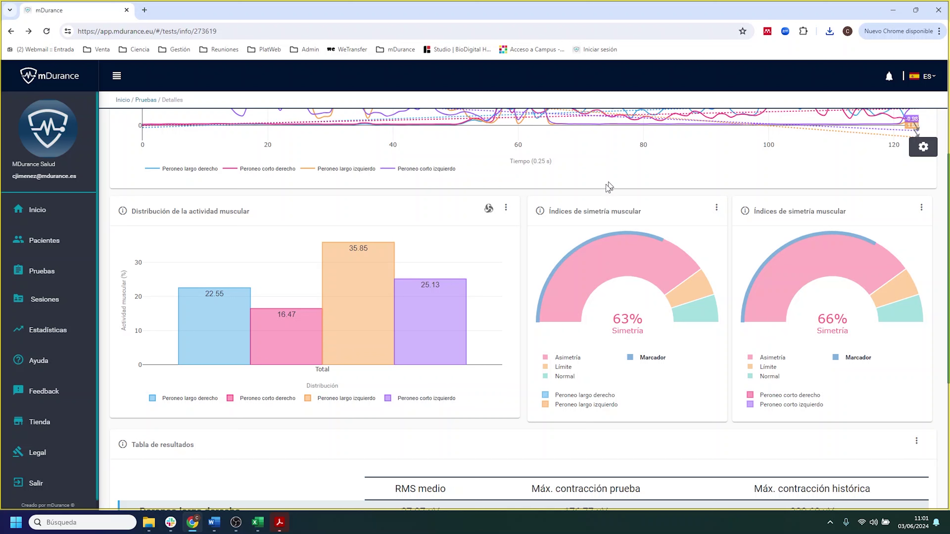
pyautogui.moveTo(431, 333)
pyautogui.moveTo(270, 335)
pyautogui.click(409, 399)
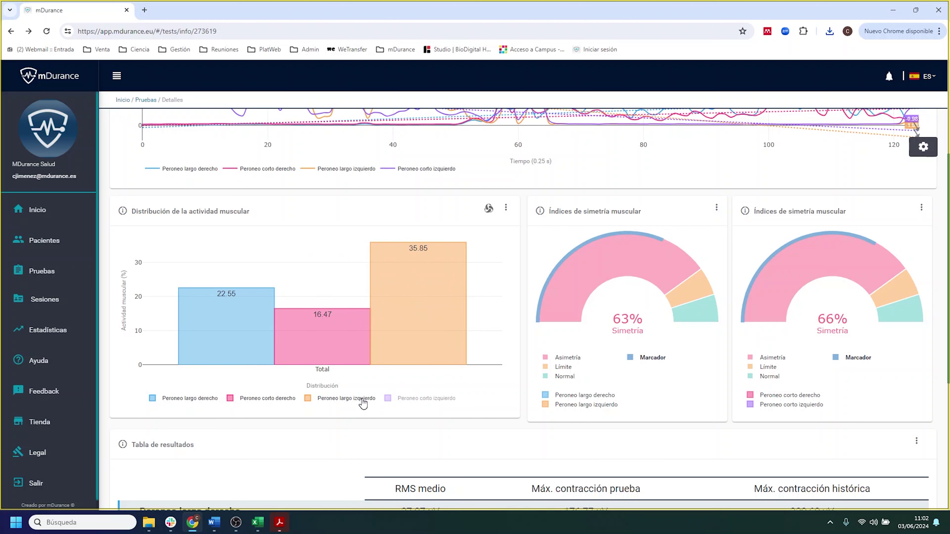
pyautogui.click(351, 399)
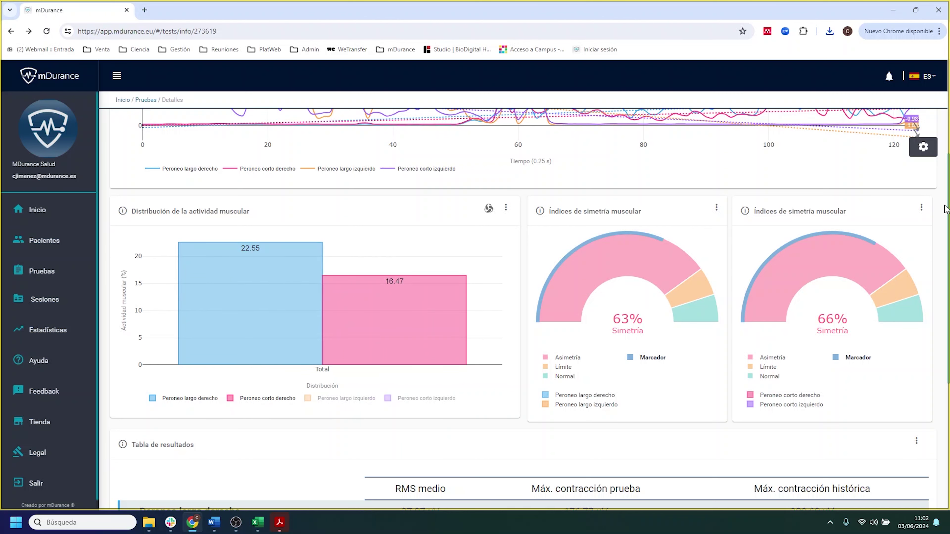
# - Look through the exercise and muscle reference guide of the muscle activity distribution chart, closing it when finished
pyautogui.scroll(-2, 520, 145)
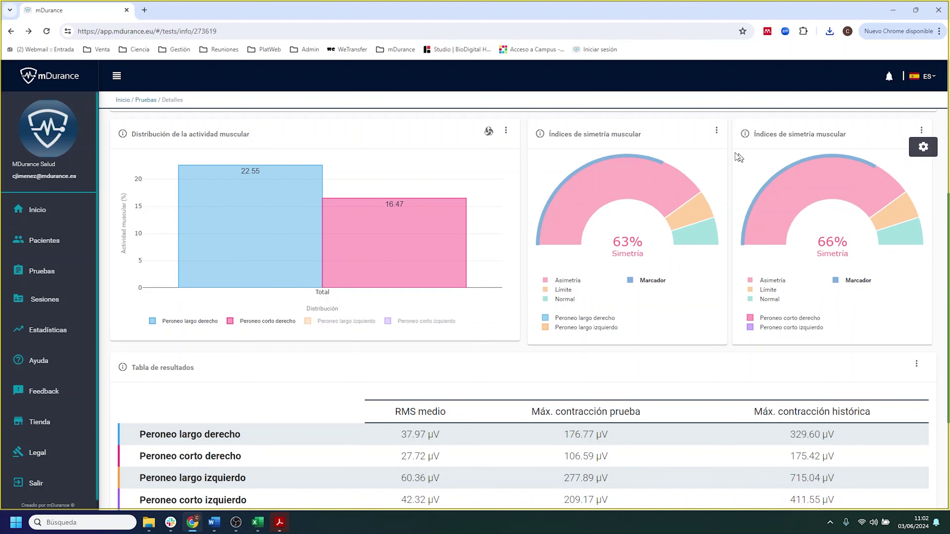
pyautogui.click(489, 131)
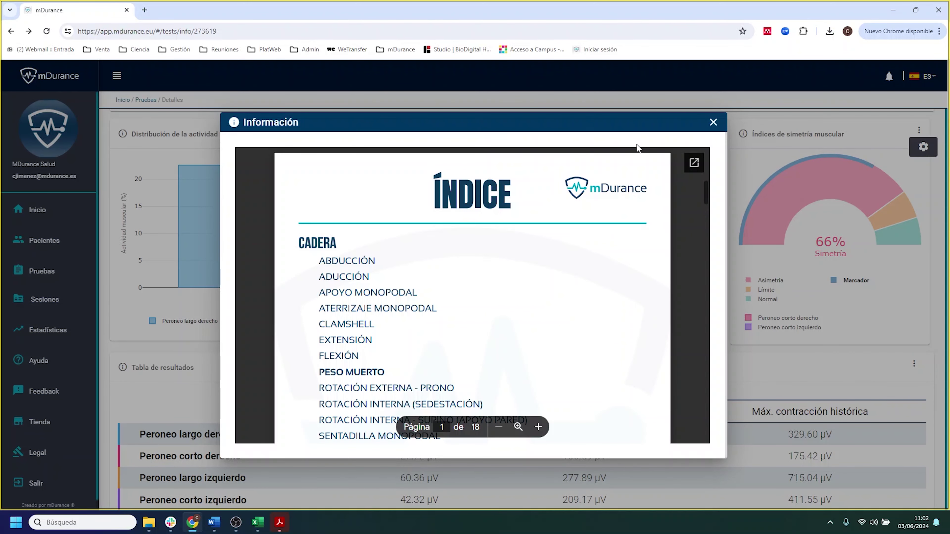
pyautogui.scroll(-10, 708, 265)
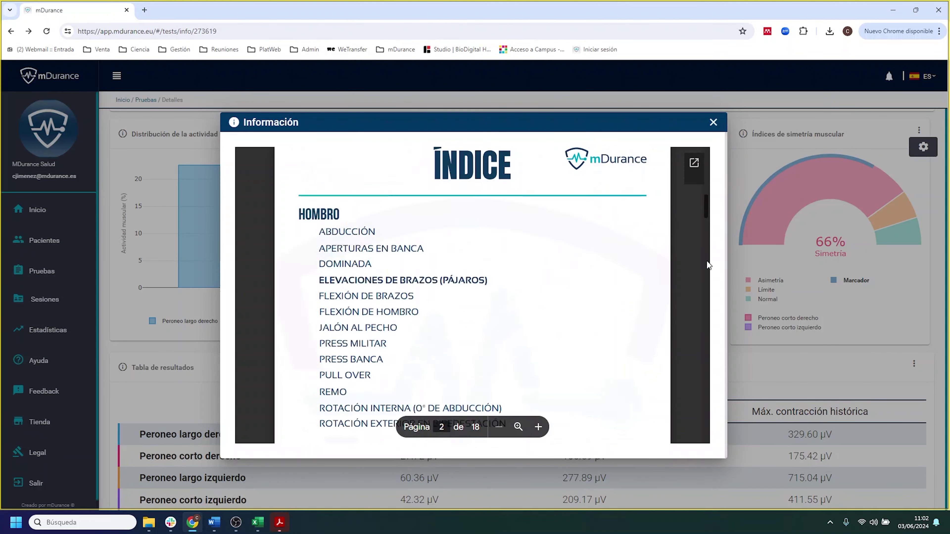
pyautogui.scroll(-15, 708, 265)
pyautogui.scroll(-10, 708, 282)
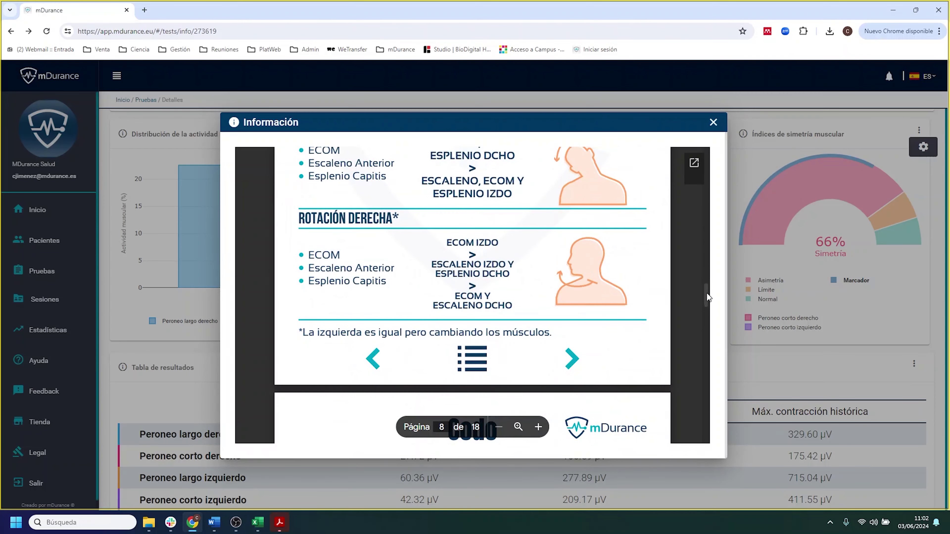
pyautogui.click(713, 122)
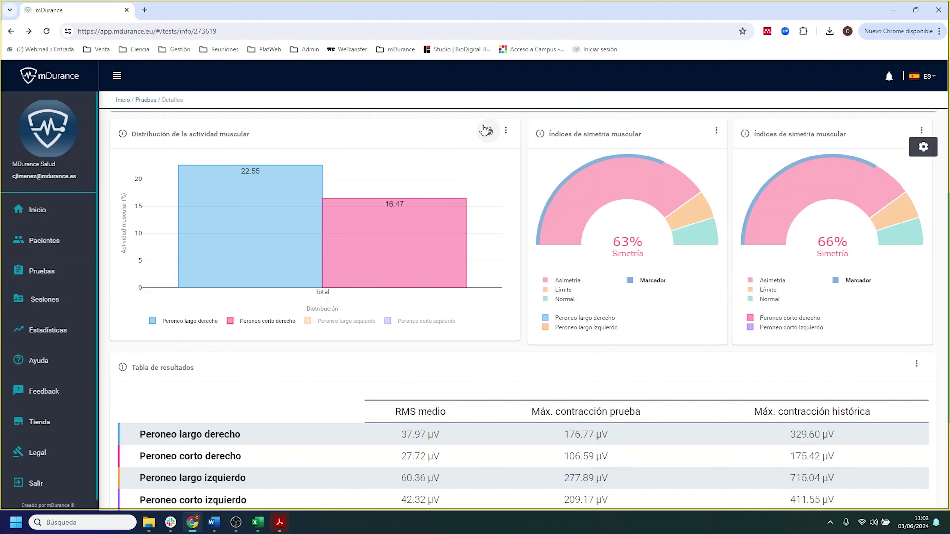
# - Group the distribution chart with both right peroneal muscles against both left ones, and reset the grouping
pyautogui.click(506, 131)
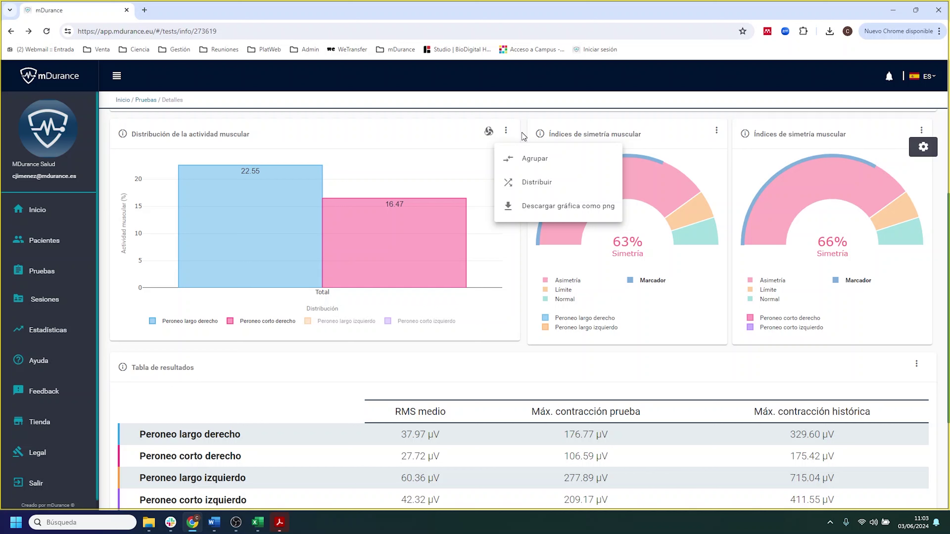
pyautogui.click(525, 157)
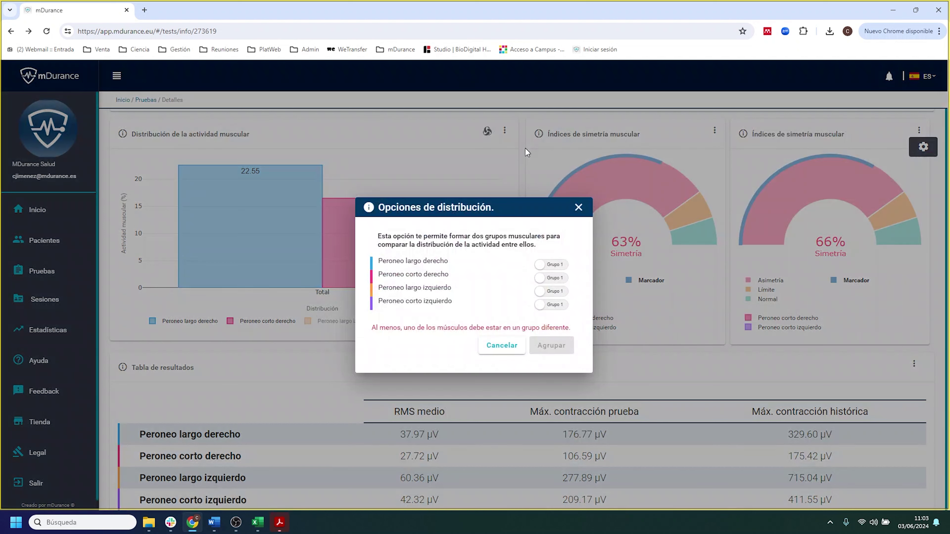
pyautogui.click(547, 265)
pyautogui.click(548, 283)
pyautogui.click(553, 347)
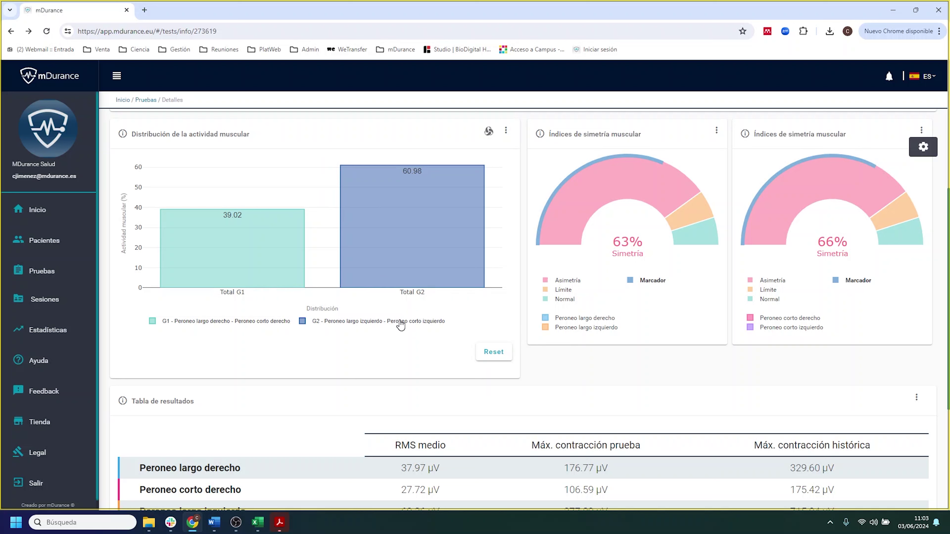
pyautogui.click(493, 353)
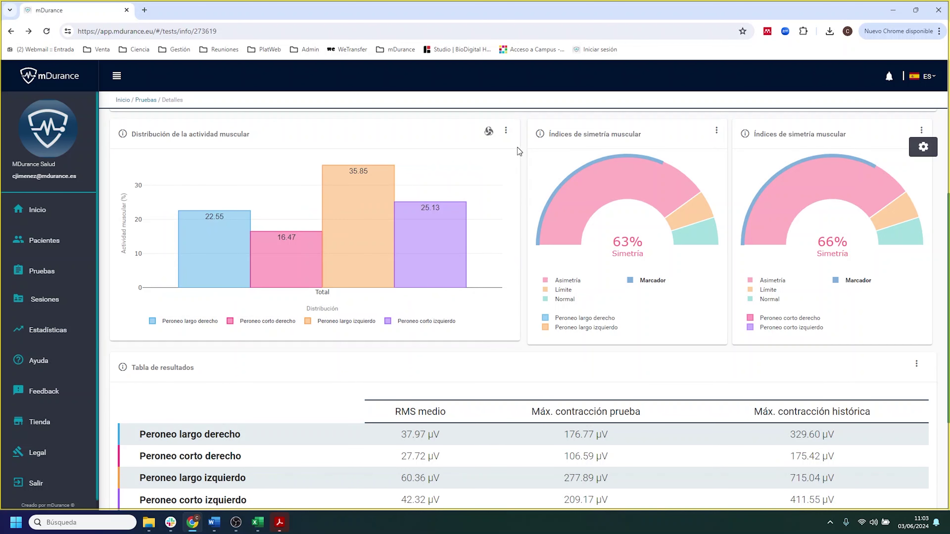
# - Distribute the chart's muscle activity with both Peroneo largo muscles in Grupo 2 and both Peroneo corto muscles in Grupo 1
pyautogui.click(506, 130)
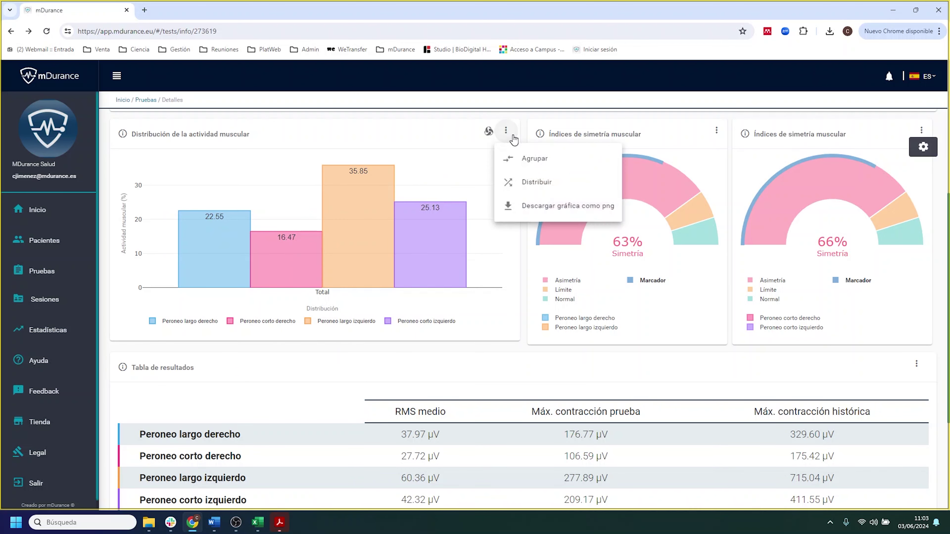
pyautogui.click(527, 182)
pyautogui.click(551, 297)
pyautogui.click(549, 283)
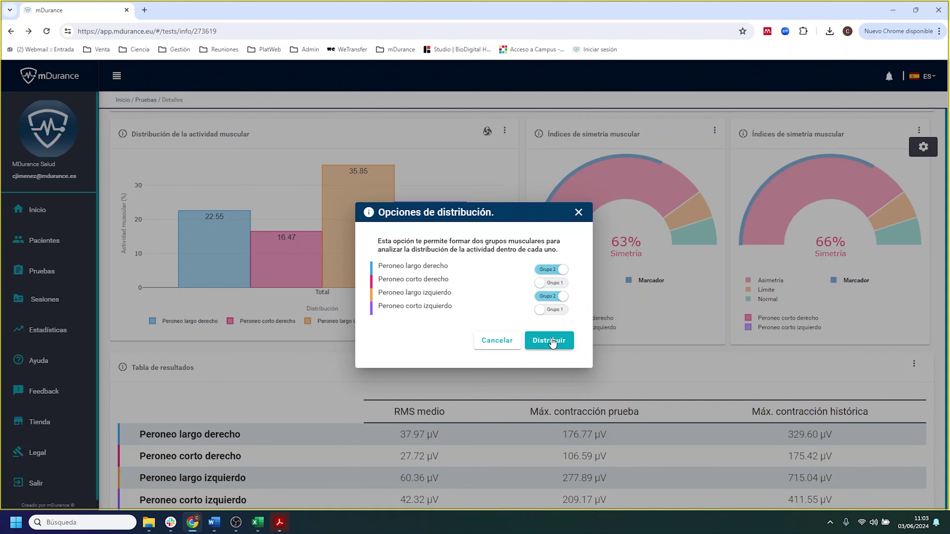
pyautogui.click(553, 343)
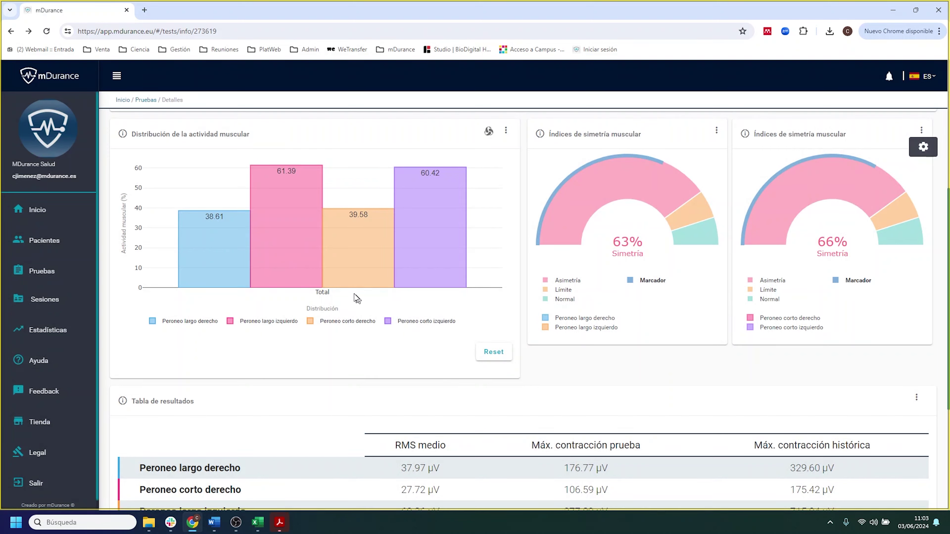
pyautogui.moveTo(293, 276)
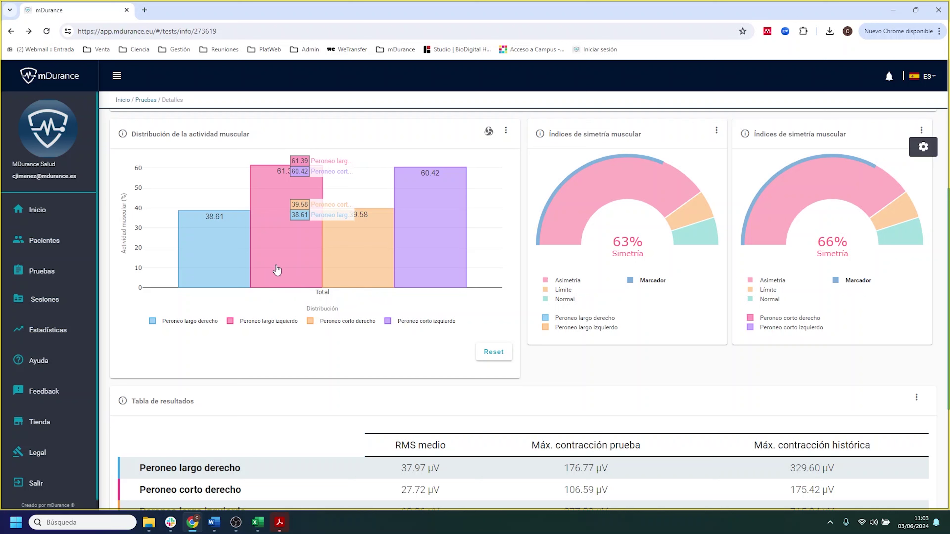
# - Download the muscle activity distribution chart as PNG
pyautogui.click(505, 131)
pyautogui.click(531, 209)
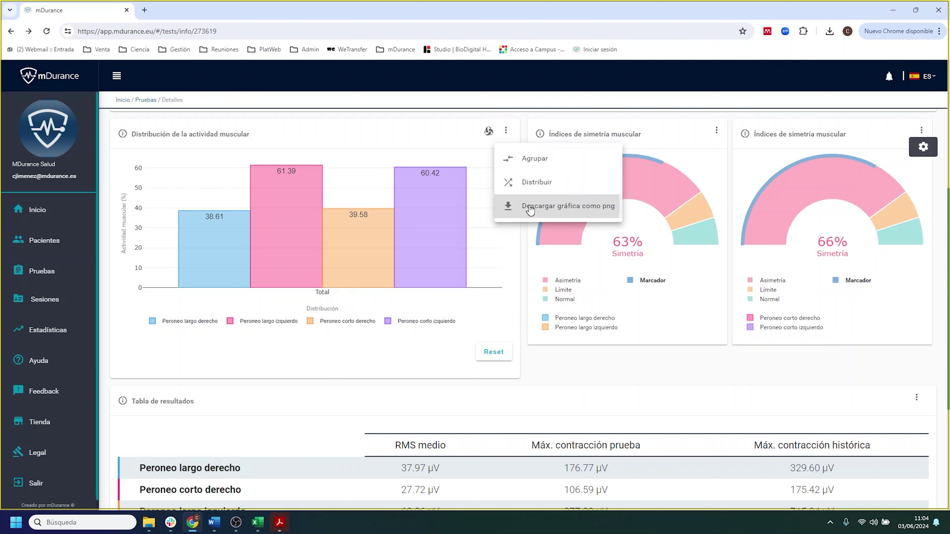
pyautogui.click(750, 367)
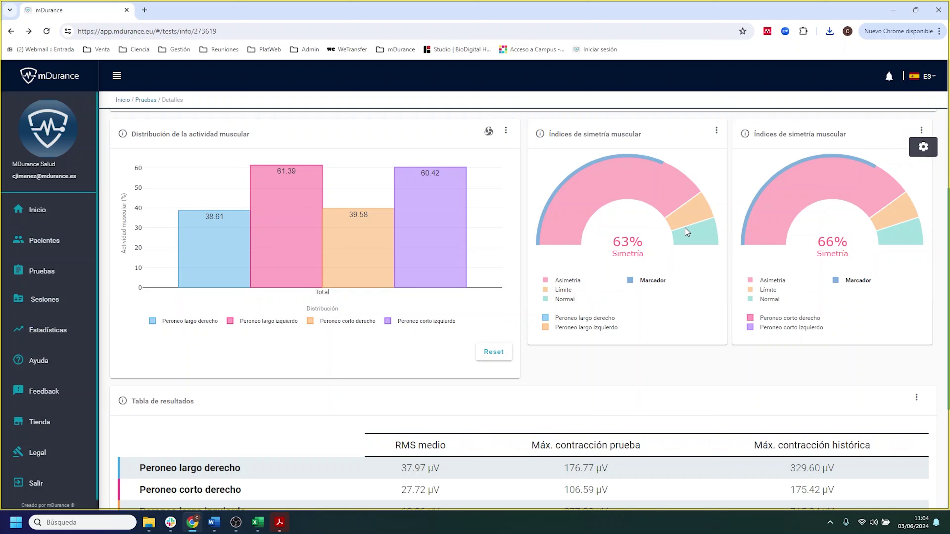
# - Edit the normality indices of the Peroneo largo symmetry chart, ending the asymmetry index at 80, and save them
pyautogui.click(717, 130)
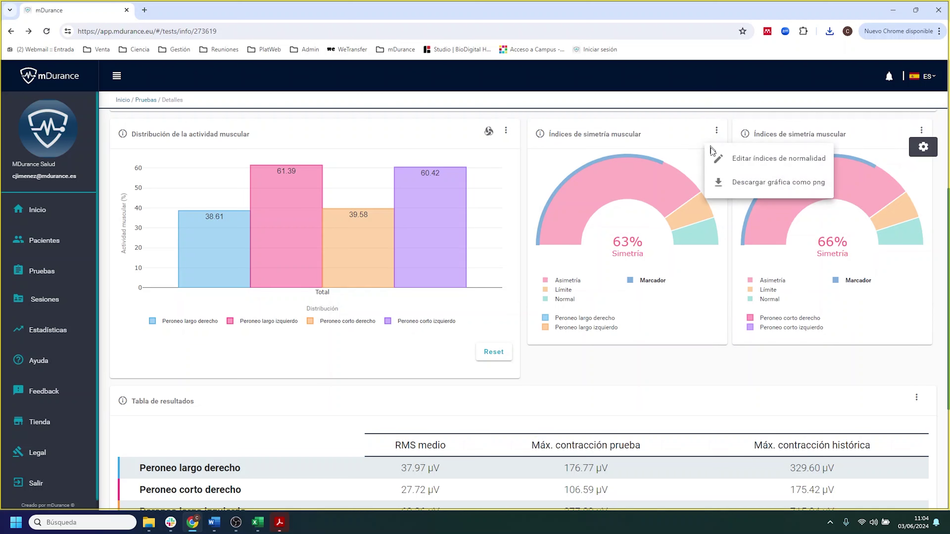
pyautogui.click(726, 157)
pyautogui.moveTo(680, 389)
pyautogui.moveTo(681, 390)
pyautogui.mouseDown()
pyautogui.moveTo(614, 398)
pyautogui.moveTo(680, 395)
pyautogui.mouseUp()
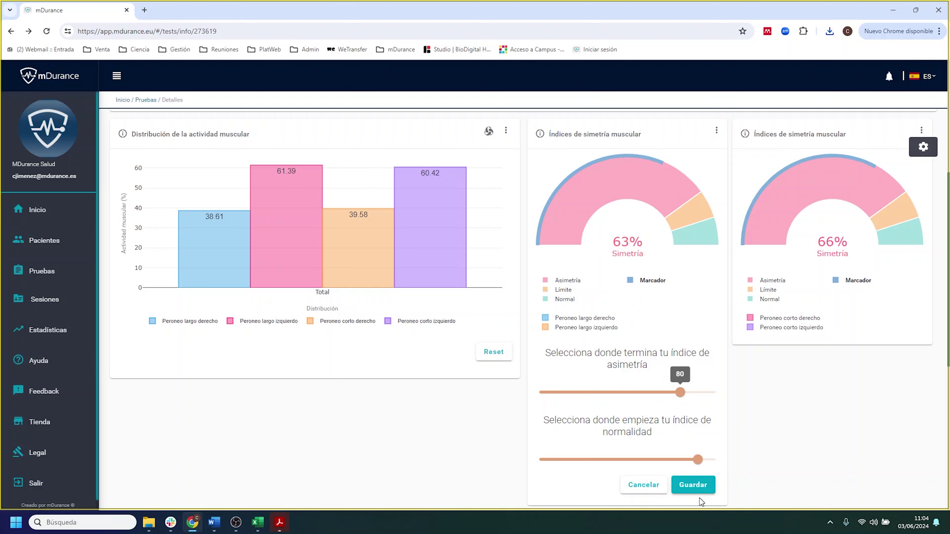
pyautogui.click(701, 488)
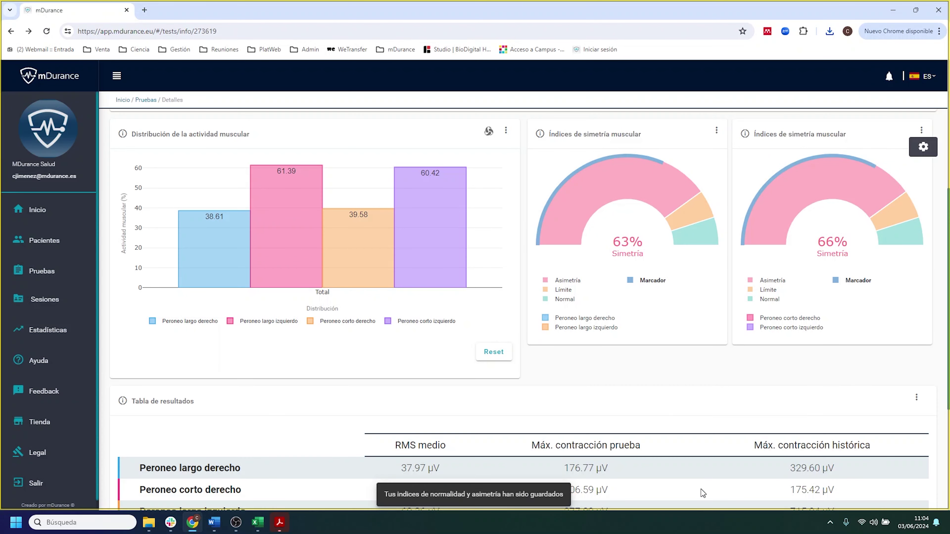
# - Activate the custom MVC option for the results table
pyautogui.scroll(-5, 701, 489)
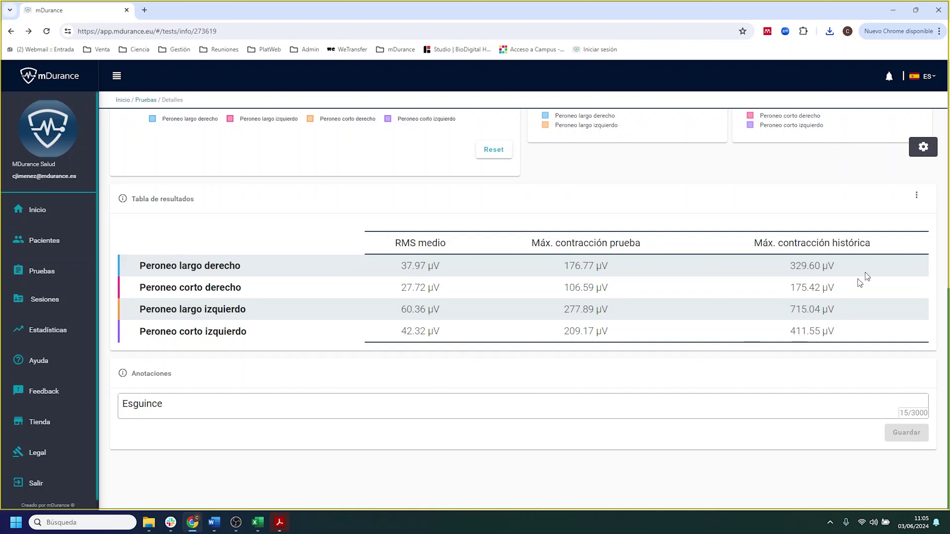
pyautogui.click(920, 197)
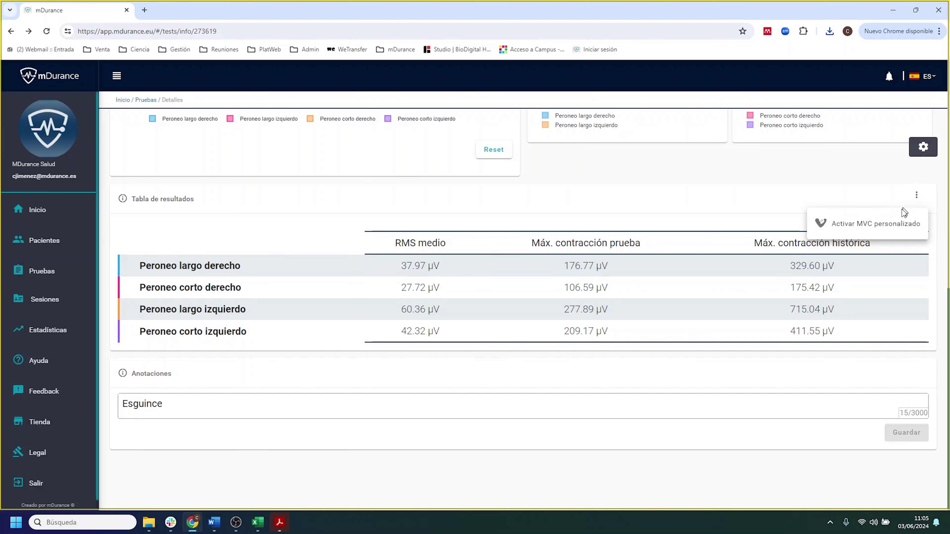
pyautogui.click(897, 224)
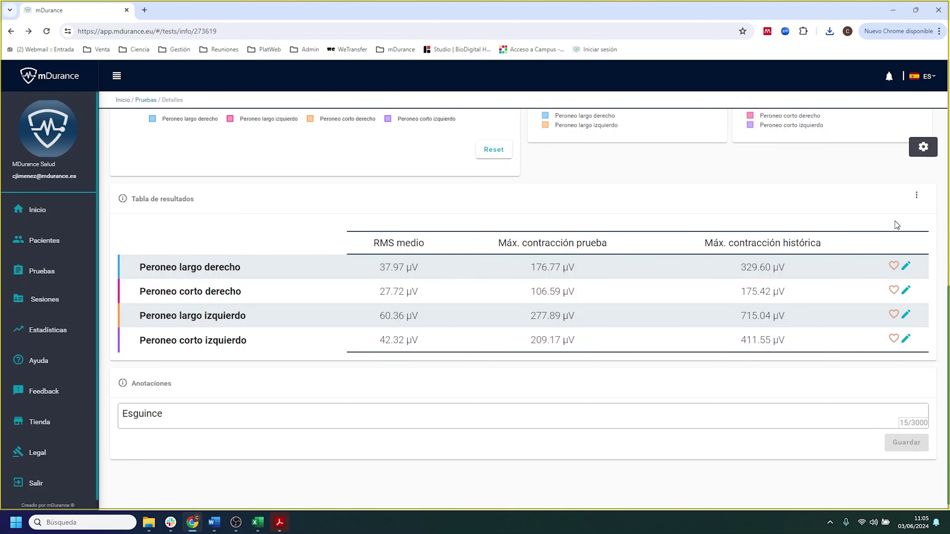
# - Assign the Peroneo largo derecho value as the reference MVC and use it to normalize the selected same-day tests
pyautogui.click(895, 265)
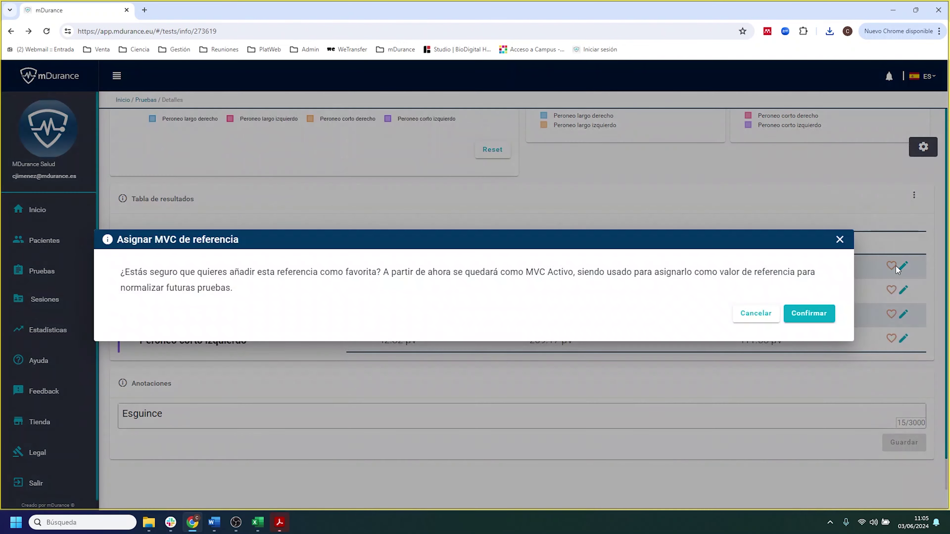
pyautogui.click(824, 315)
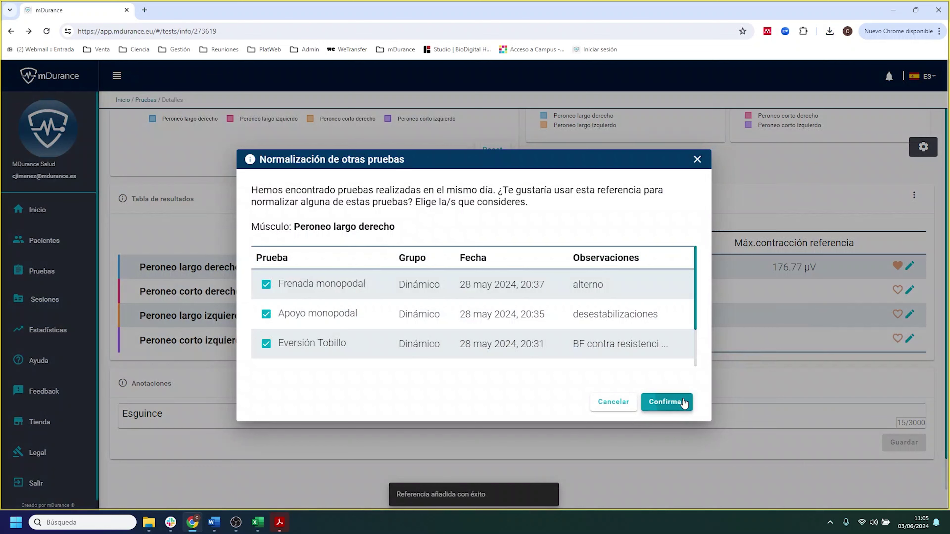
pyautogui.click(683, 403)
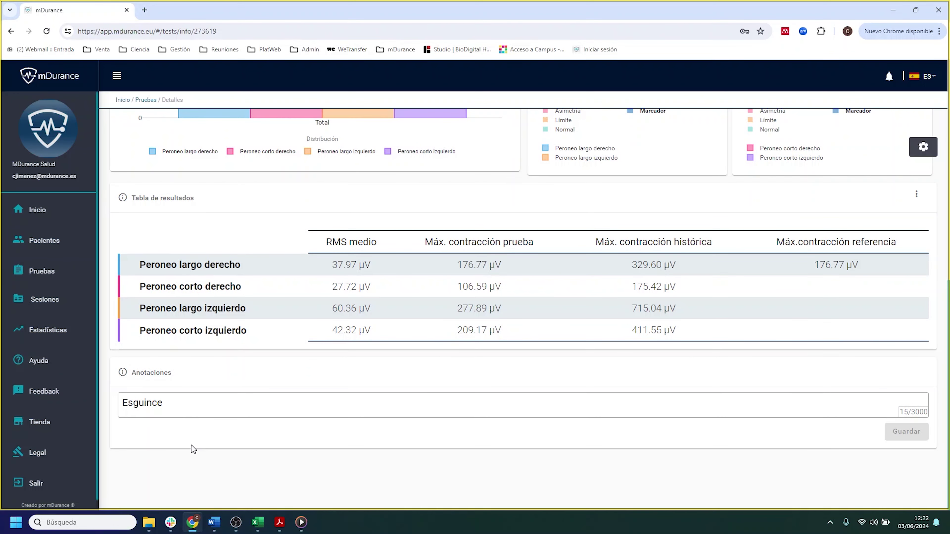
# - Extend the test annotation to "Esguince del tobillo derecho, déficit de actividad" and save it
pyautogui.click(179, 404)
pyautogui.write('del t')
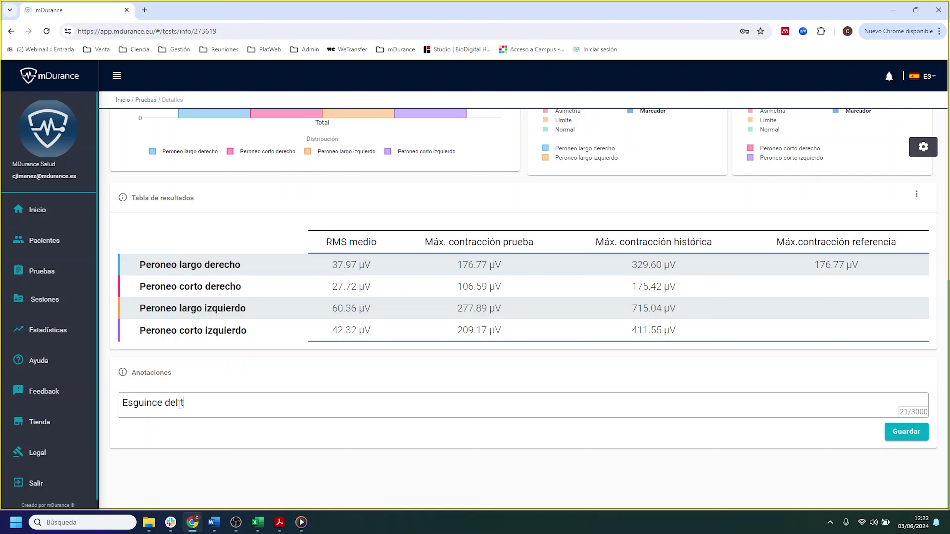
pyautogui.write('obillo derecho, déficit de actividad')
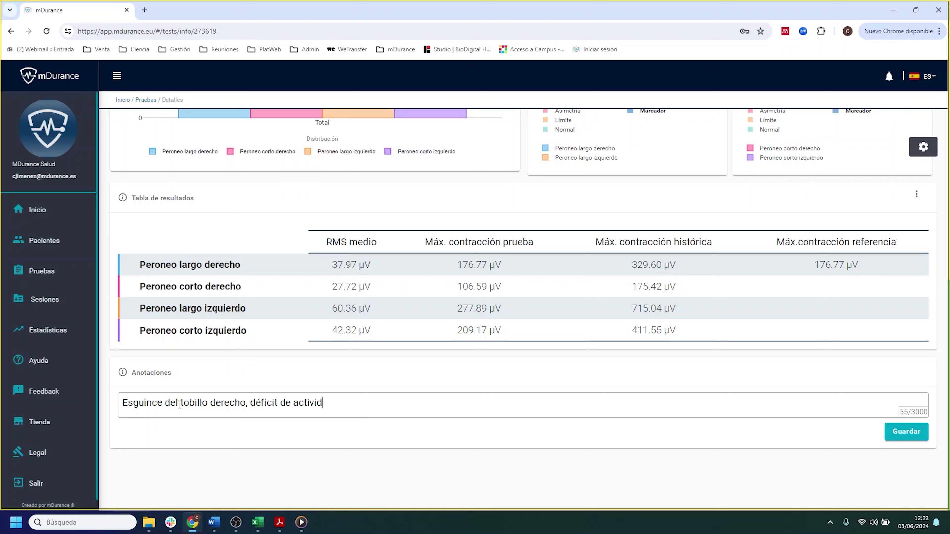
pyautogui.click(899, 436)
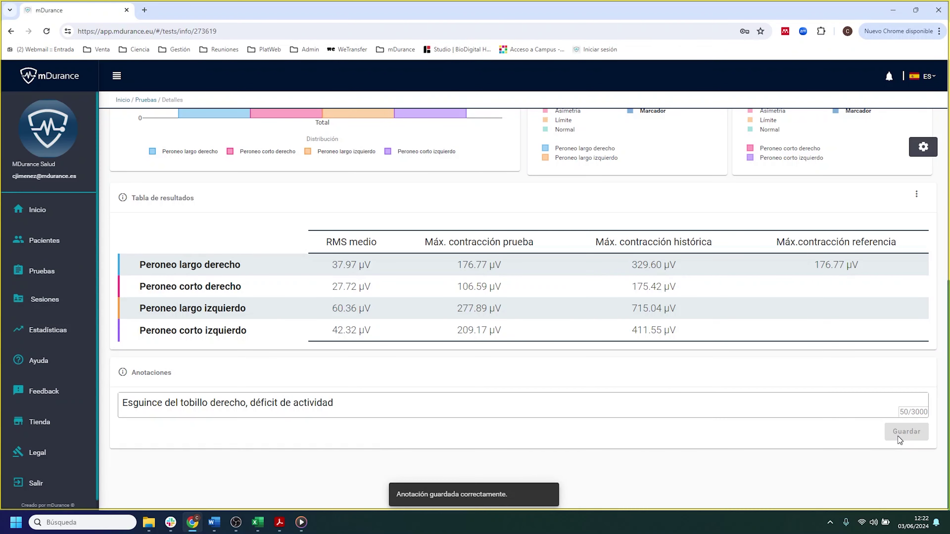
# - Open the dynamic Flexión Brazos test of 3 jun 2024, 12:15, and show its ROM chart
pyautogui.click(352, 177)
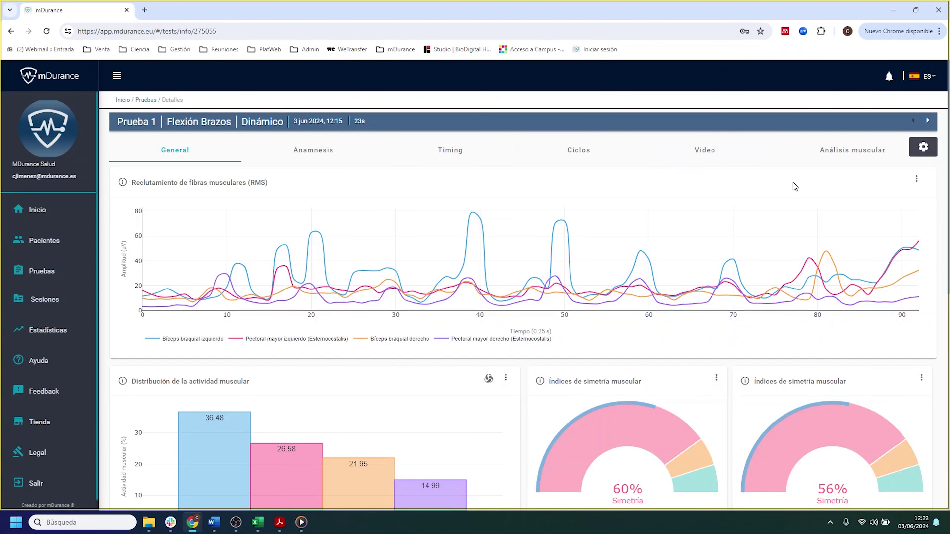
pyautogui.click(926, 154)
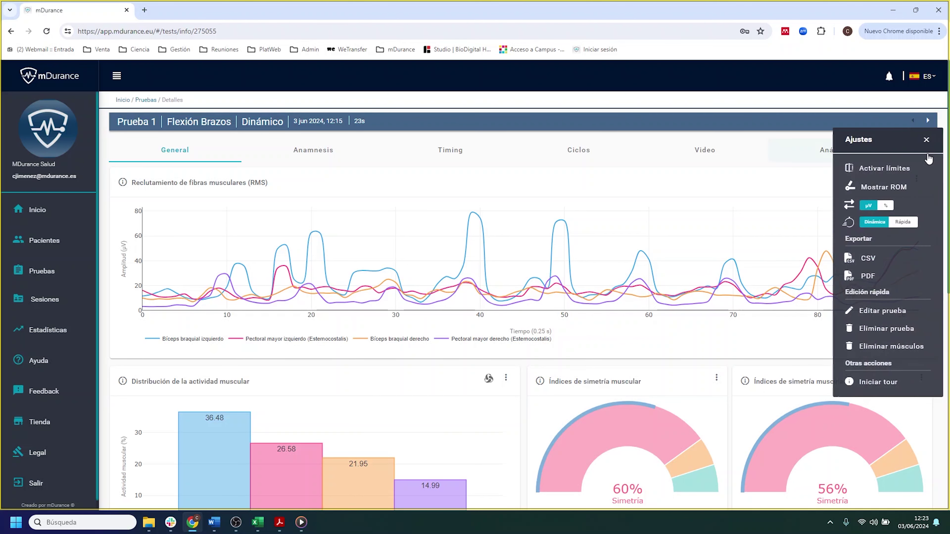
pyautogui.click(879, 188)
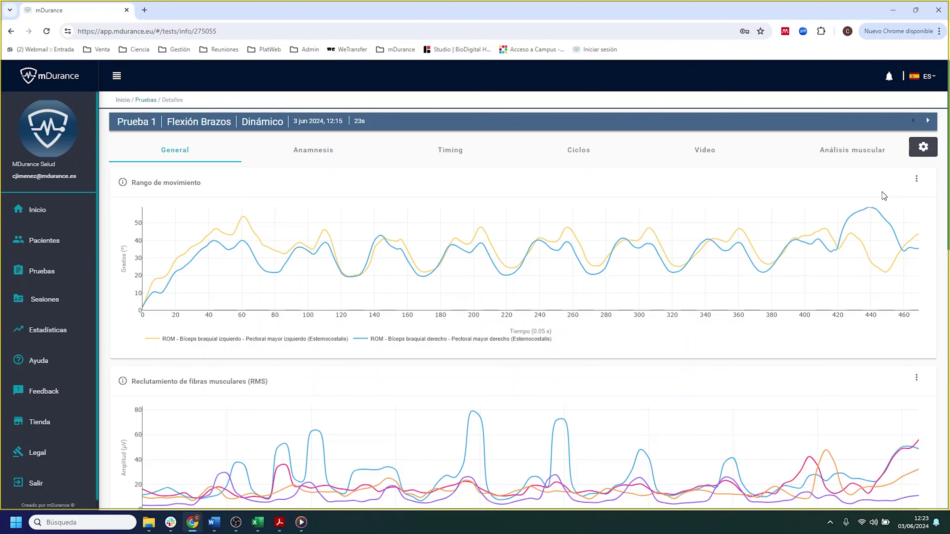
# - Hide the left Bíceps braquial - Pectoral mayor curve in the range of motion chart
pyautogui.click(419, 341)
pyautogui.click(387, 342)
pyautogui.click(285, 342)
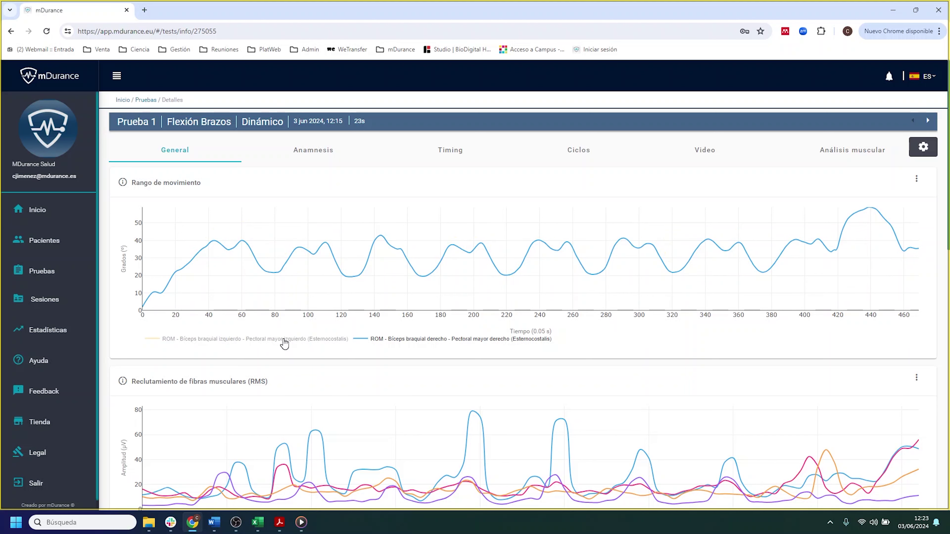
# - Scale the range of motion chart with Escalar ROM and inspect a point on the right-side curve
pyautogui.click(916, 180)
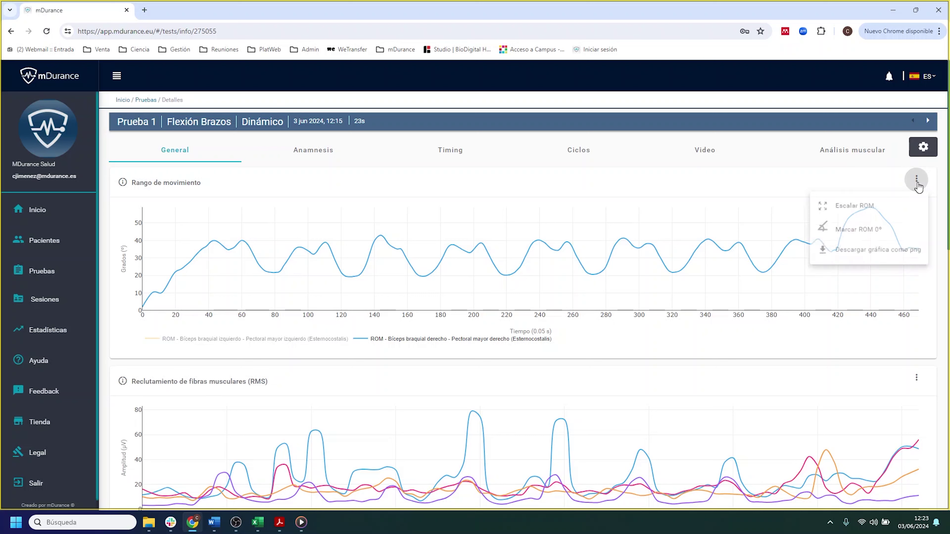
pyautogui.click(854, 207)
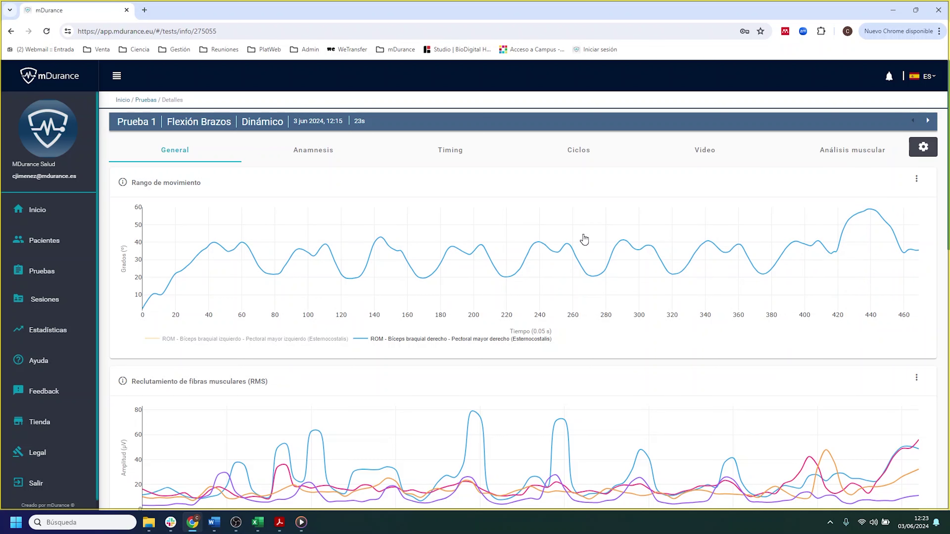
pyautogui.moveTo(613, 241)
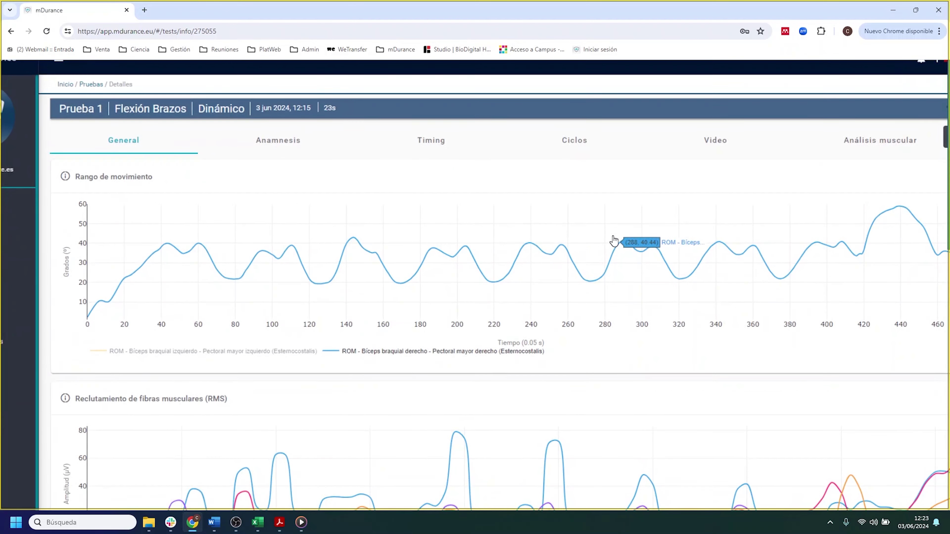
# - Mark the ROM 0° reference near the first peak for both the left and right curves, previewing and confirming each one
pyautogui.click(910, 184)
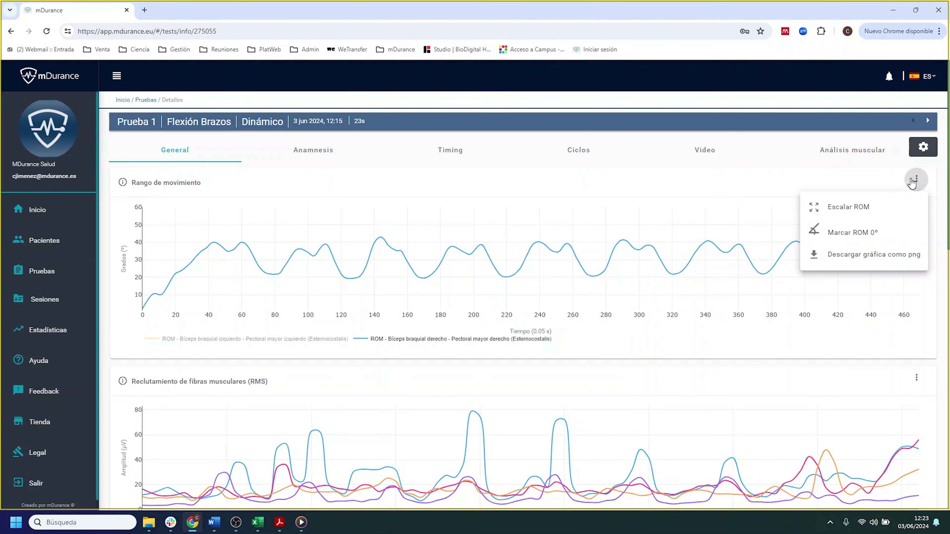
pyautogui.click(844, 235)
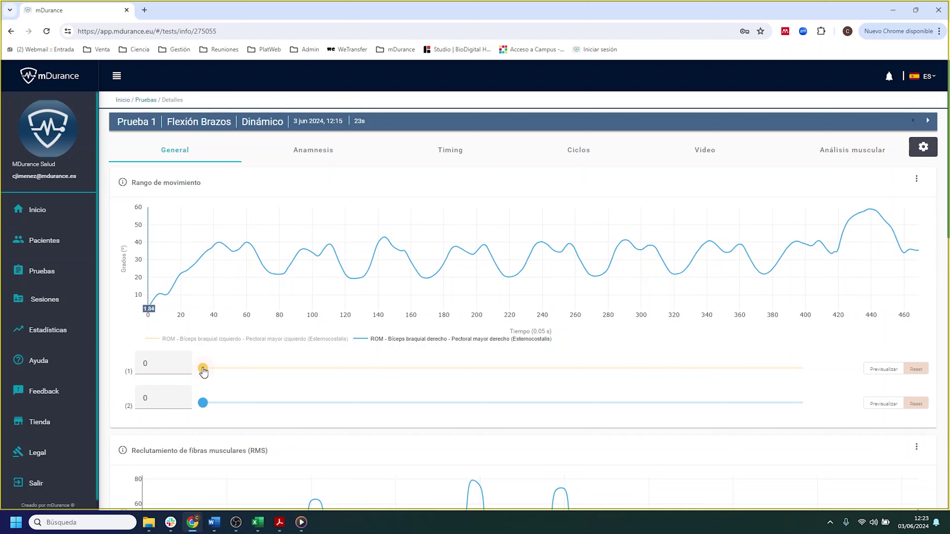
pyautogui.moveTo(203, 371); pyautogui.dragTo(258, 369)
pyautogui.moveTo(203, 403); pyautogui.dragTo(258, 403)
pyautogui.click(884, 369)
pyautogui.click(885, 369)
pyautogui.click(575, 305)
pyautogui.click(884, 404)
pyautogui.click(885, 404)
pyautogui.click(573, 305)
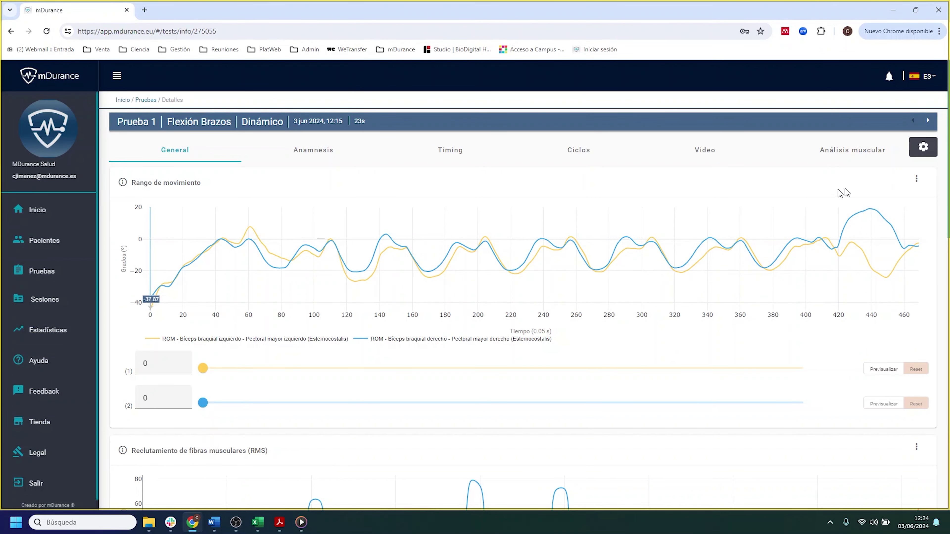
# - Download the range of motion chart as PNG, and hide the ROM chart from the test details
pyautogui.click(916, 179)
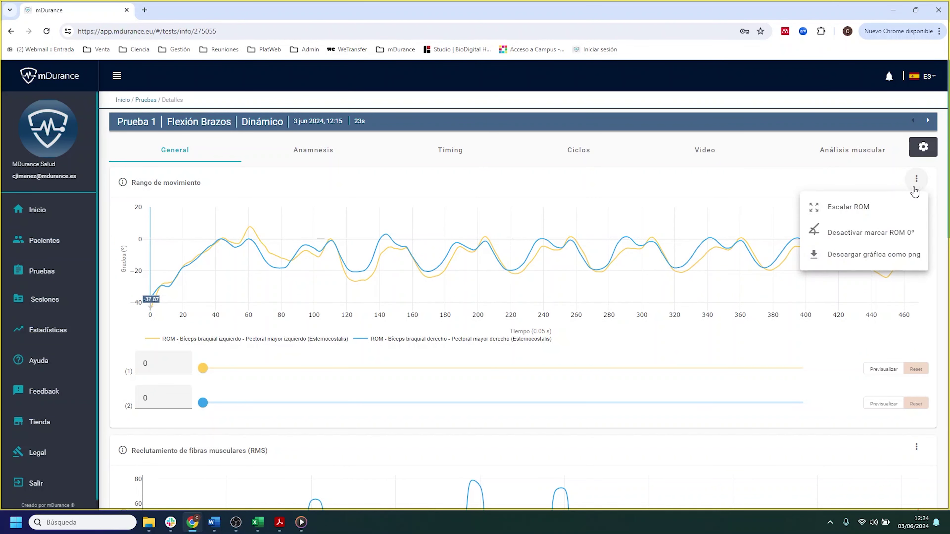
pyautogui.click(852, 258)
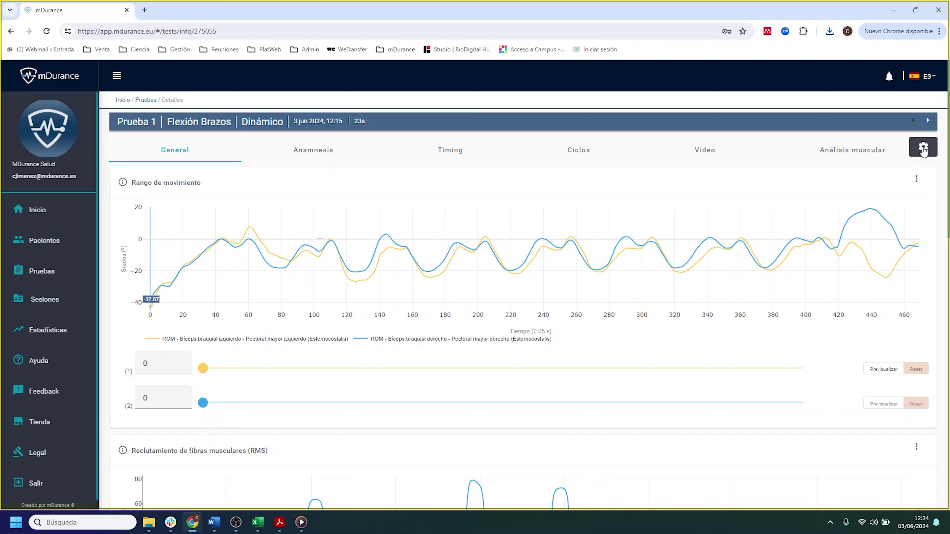
pyautogui.click(923, 150)
pyautogui.click(878, 181)
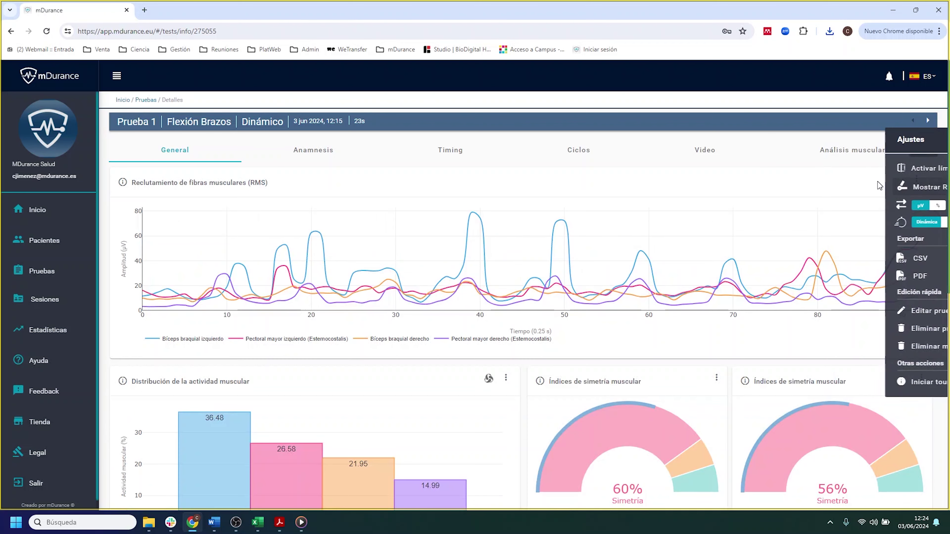